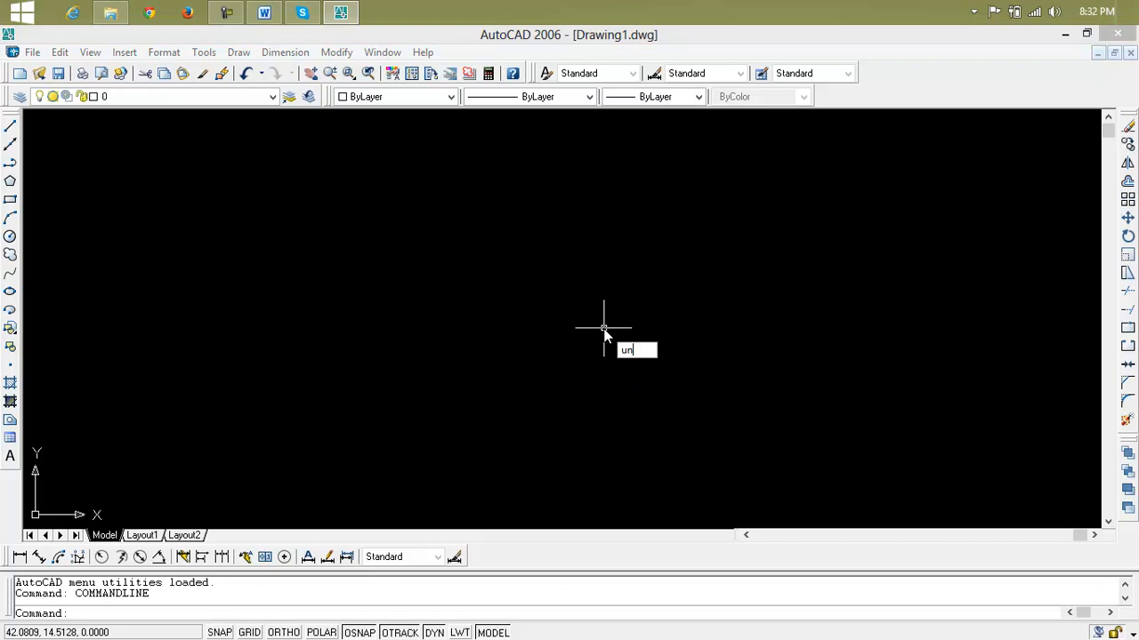
- Set the drawing's length units to Architectural with a precision of 0'-0"
{"action": "left_click", "coordinate": [525, 267]}
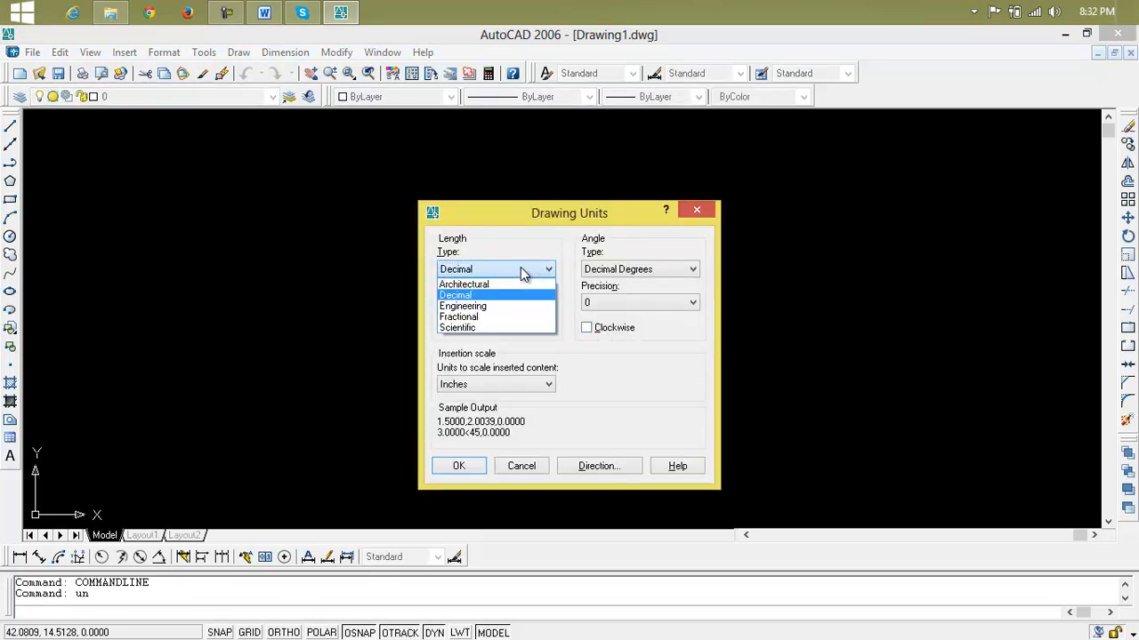
{"action": "left_click", "coordinate": [516, 284]}
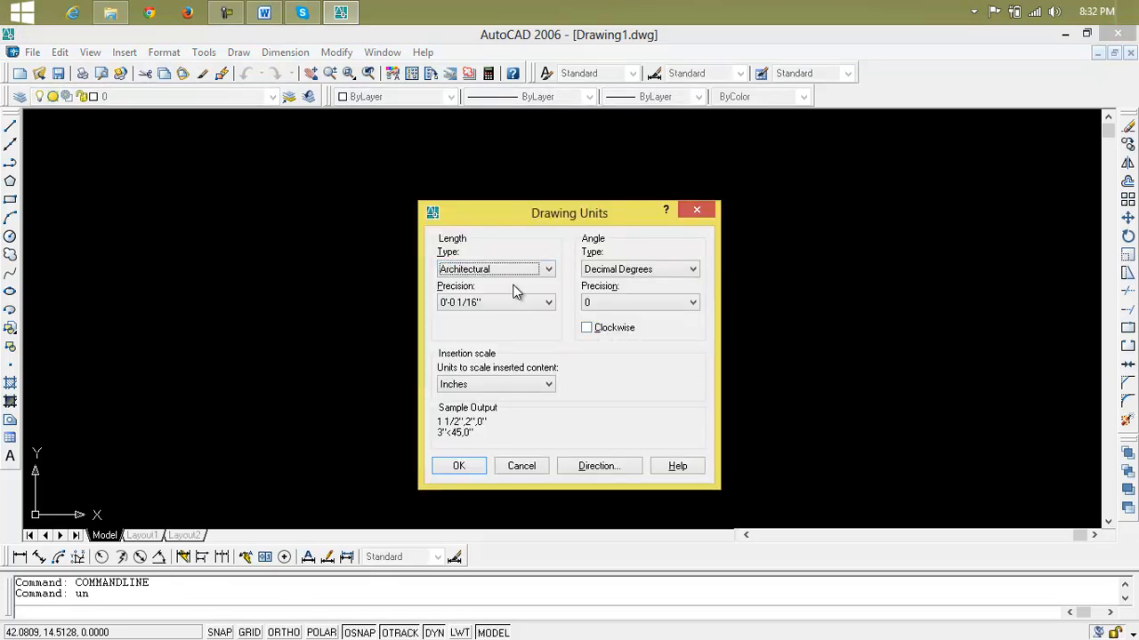
{"action": "left_click", "coordinate": [521, 303]}
{"action": "left_click", "coordinate": [518, 319]}
{"action": "left_click", "coordinate": [475, 469]}
- Modify the Standard dimension style to Architectural primary units with 0'-0" precision and make it current
{"action": "type", "text": "d"}
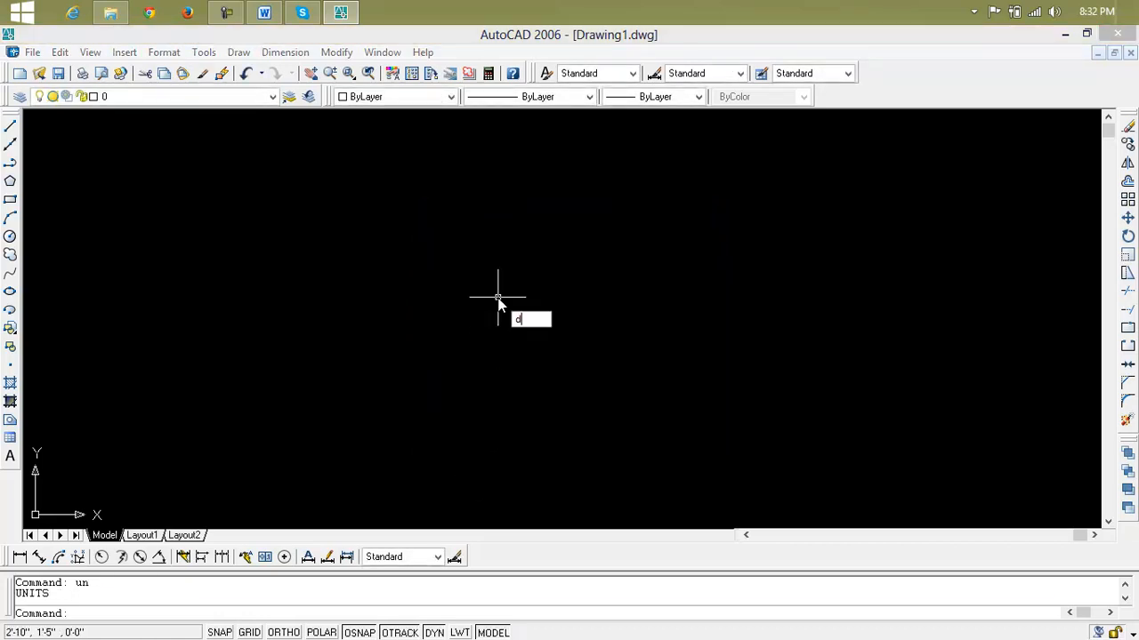
{"action": "key", "text": "Return"}
{"action": "left_click", "coordinate": [731, 304]}
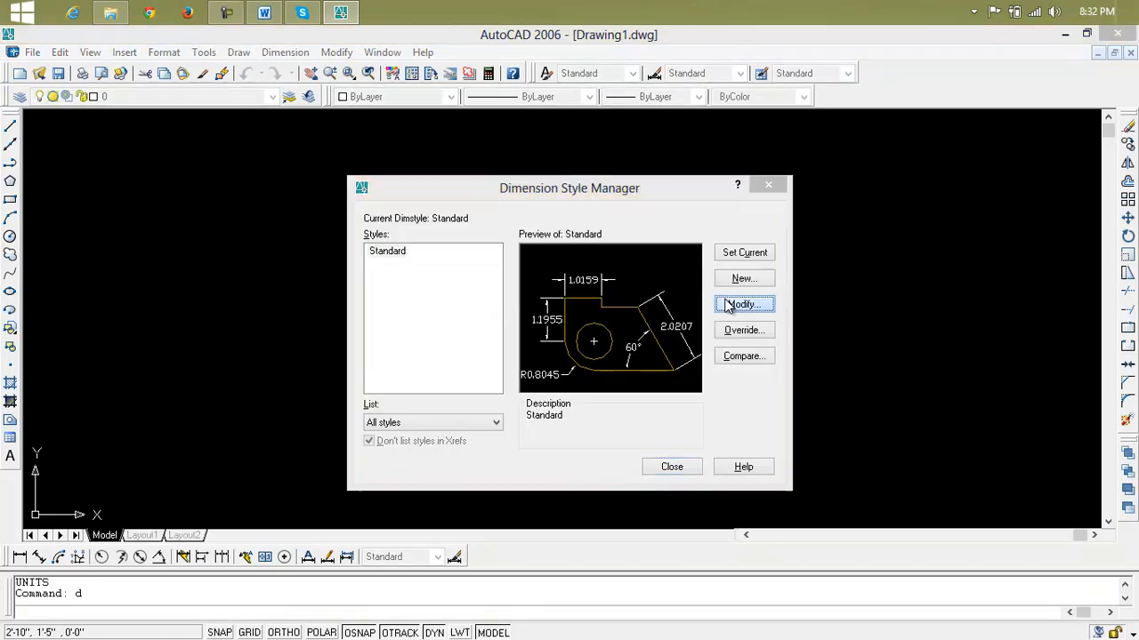
{"action": "left_click", "coordinate": [494, 228]}
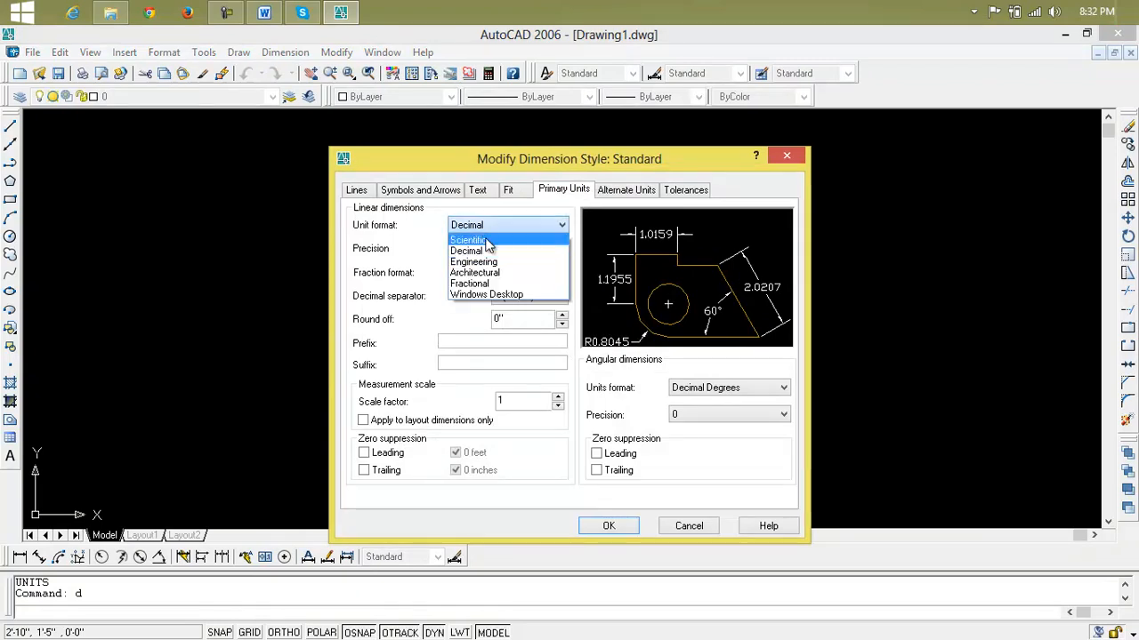
{"action": "left_click", "coordinate": [489, 268]}
{"action": "left_click", "coordinate": [484, 249]}
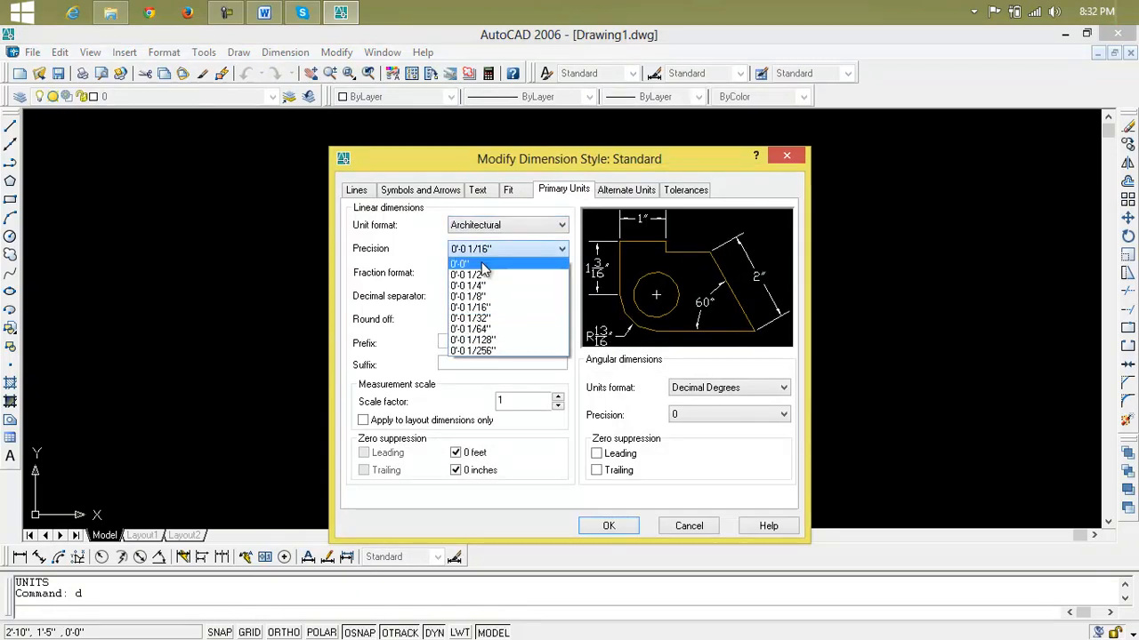
{"action": "left_click", "coordinate": [483, 264]}
{"action": "left_click", "coordinate": [608, 526]}
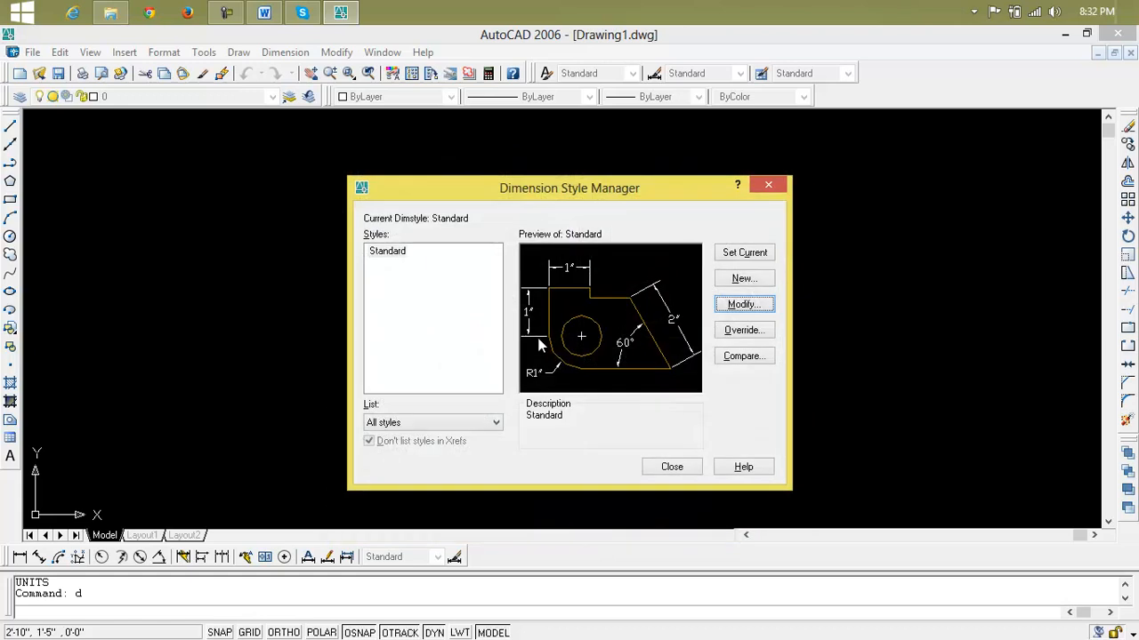
{"action": "left_click", "coordinate": [743, 256]}
{"action": "left_click", "coordinate": [678, 475]}
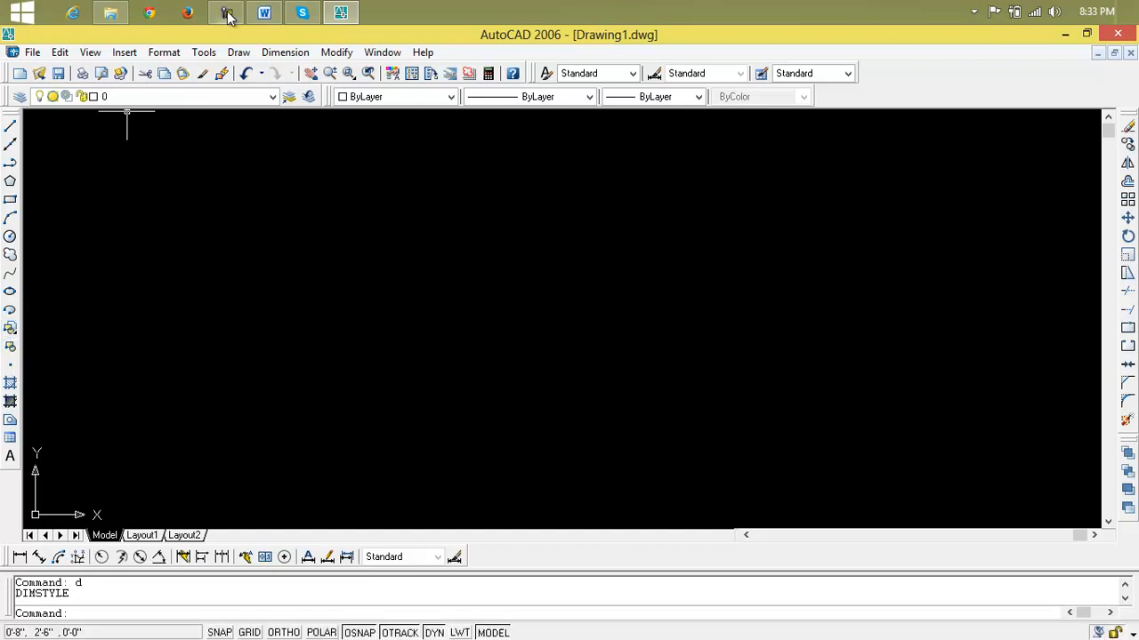
{"action": "left_click", "coordinate": [240, 54]}
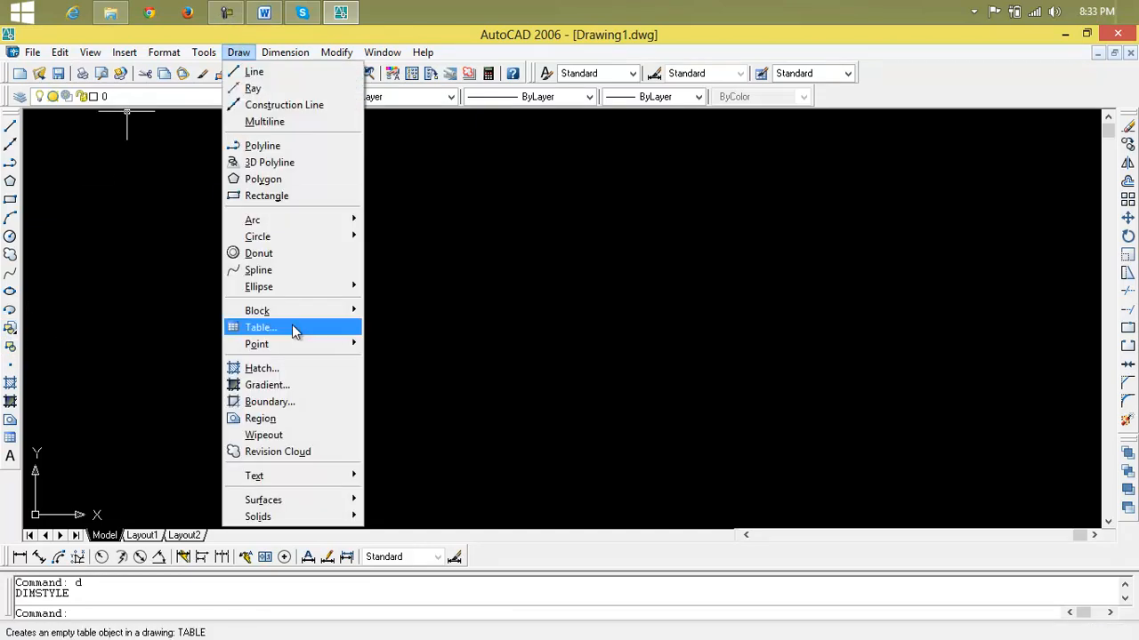
{"action": "mouse_move", "coordinate": [301, 318]}
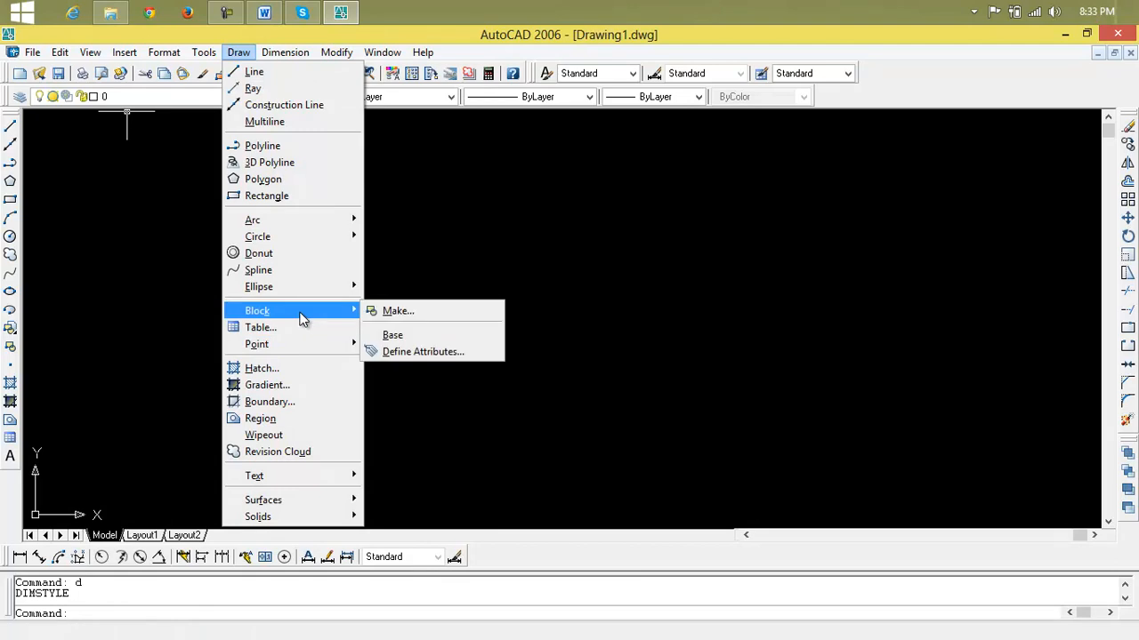
{"action": "left_click", "coordinate": [505, 221]}
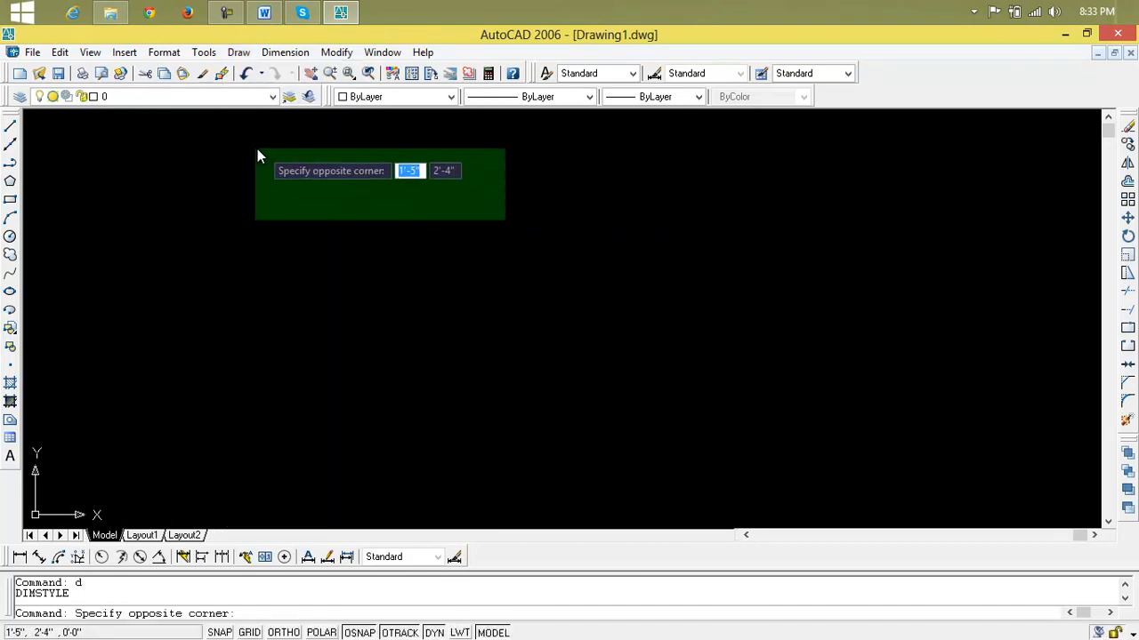
{"action": "left_click", "coordinate": [271, 182]}
{"action": "key", "text": "Escape"}
{"action": "key", "text": "Escape"}
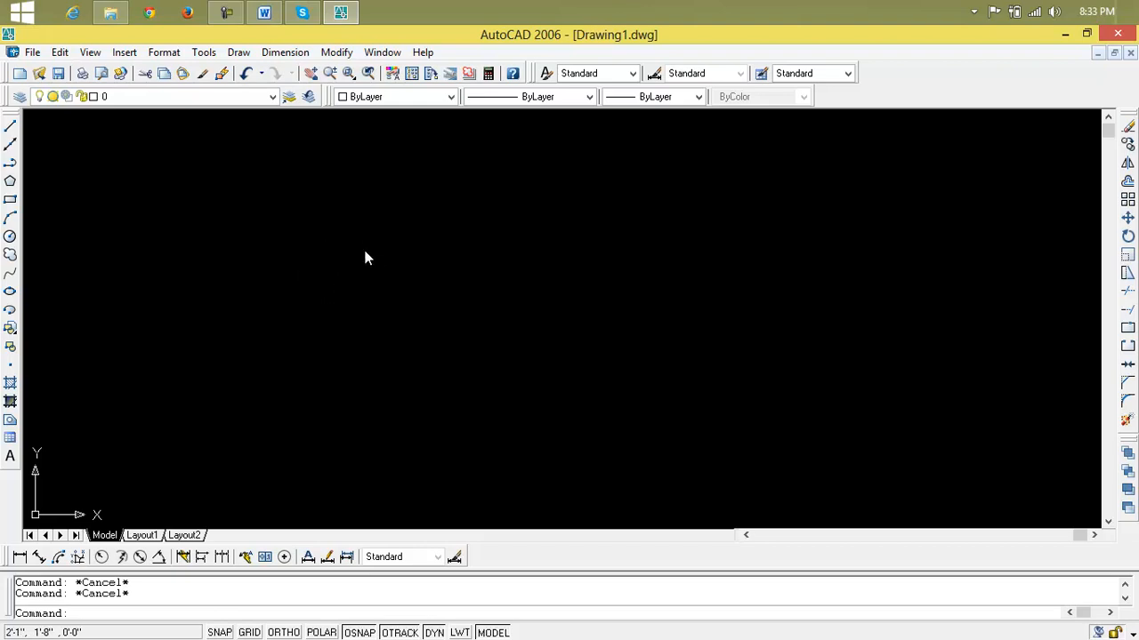
{"action": "type", "text": "rec"}
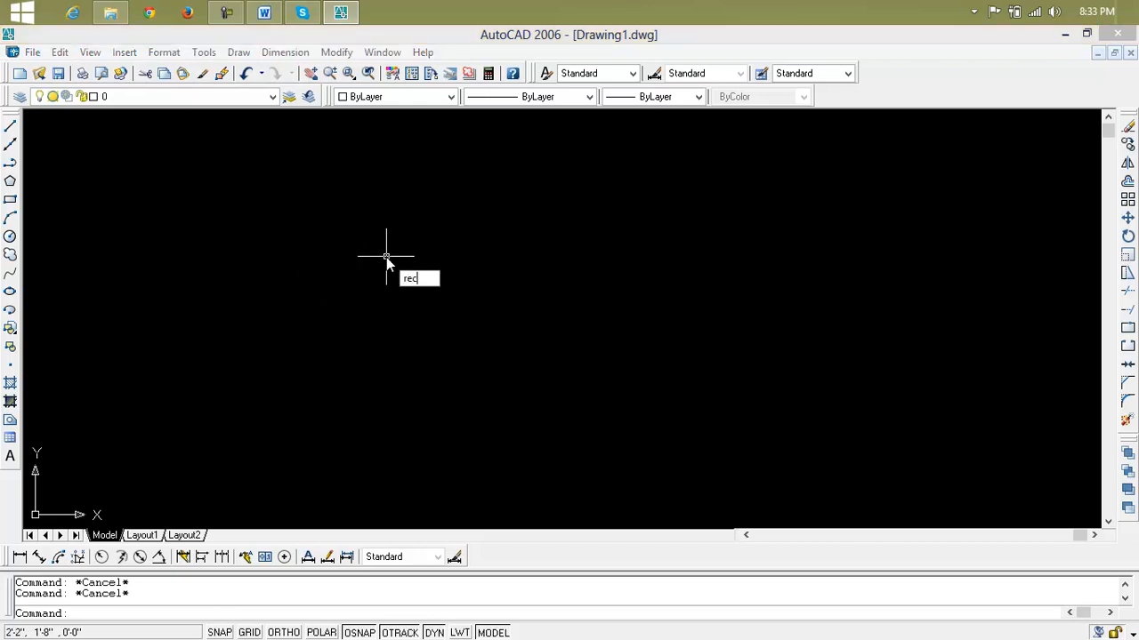
{"action": "key", "text": "Return"}
{"action": "left_click", "coordinate": [379, 229]}
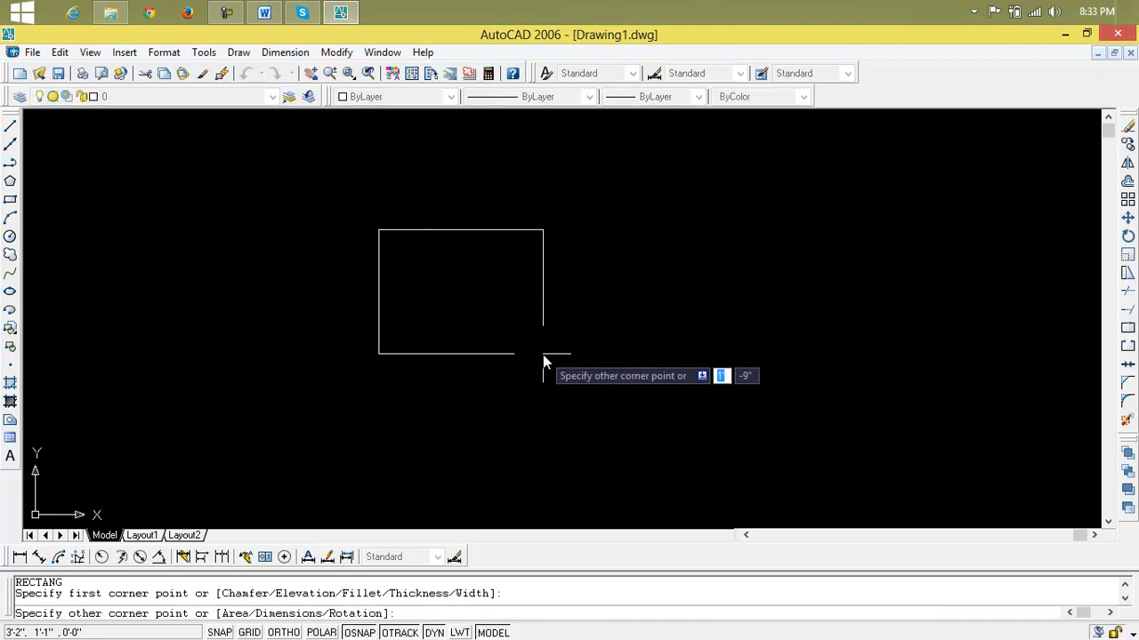
{"action": "key", "text": "Escape"}
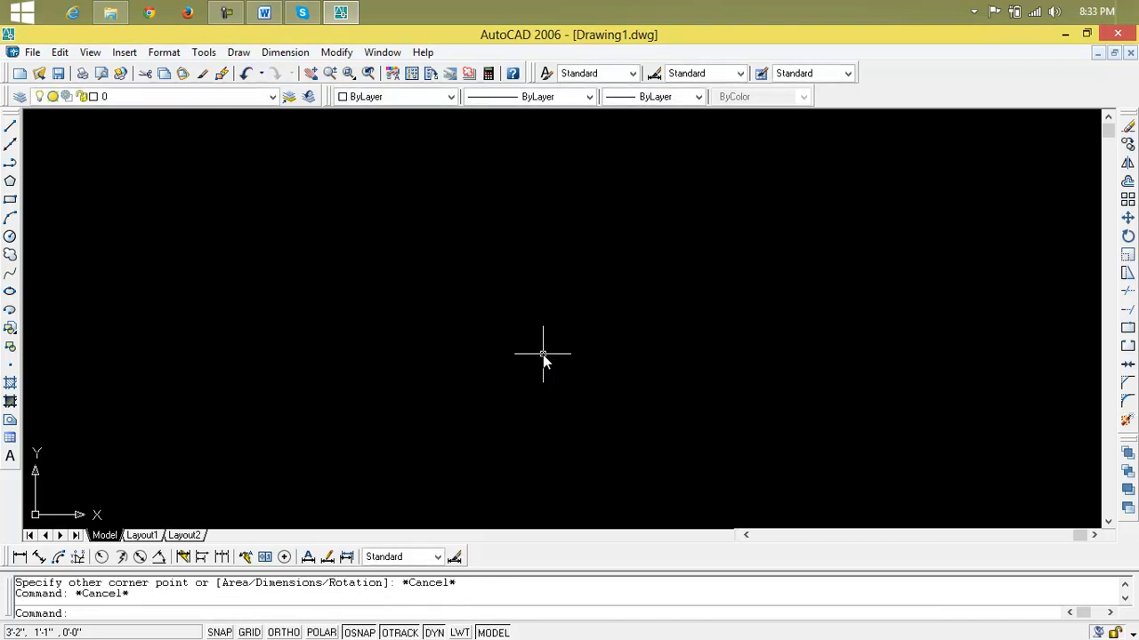
- Draw a 5' horizontal line and continue it with a 5' segment running roughly straight down from its right end
{"action": "type", "text": "l"}
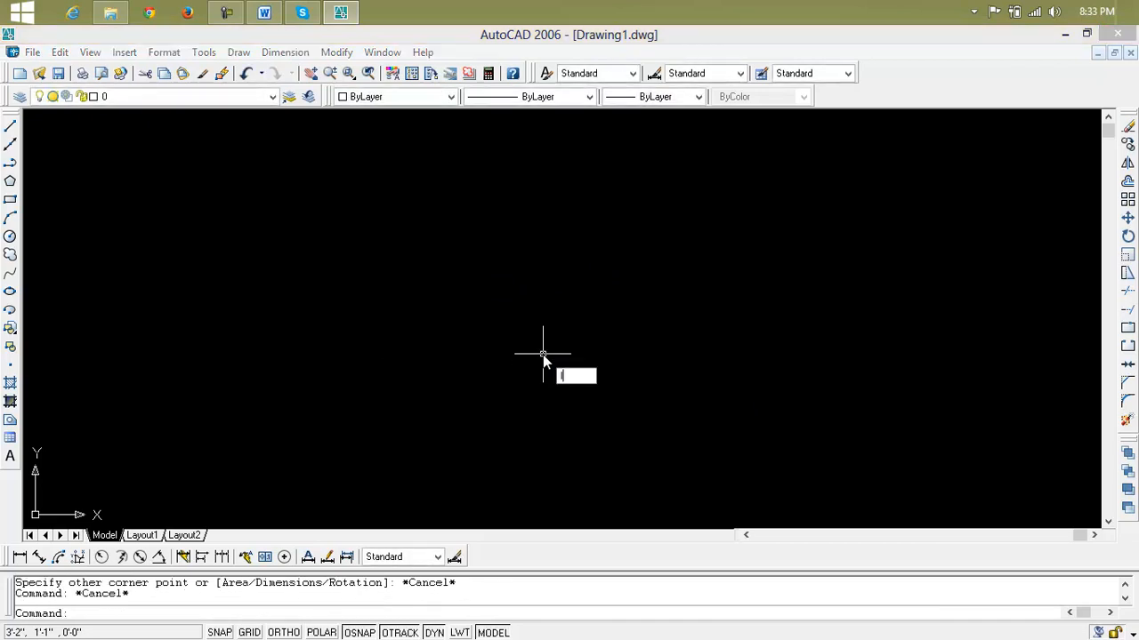
{"action": "key", "text": "Return"}
{"action": "left_click", "coordinate": [281, 214]}
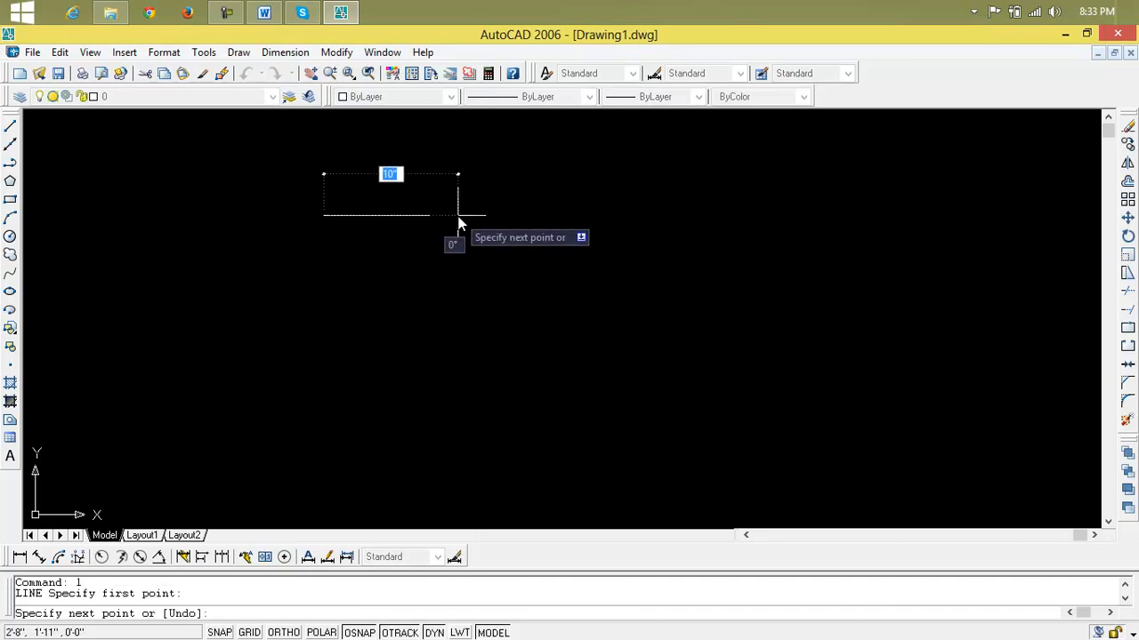
{"action": "type", "text": "5"}
{"action": "key", "text": "Return"}
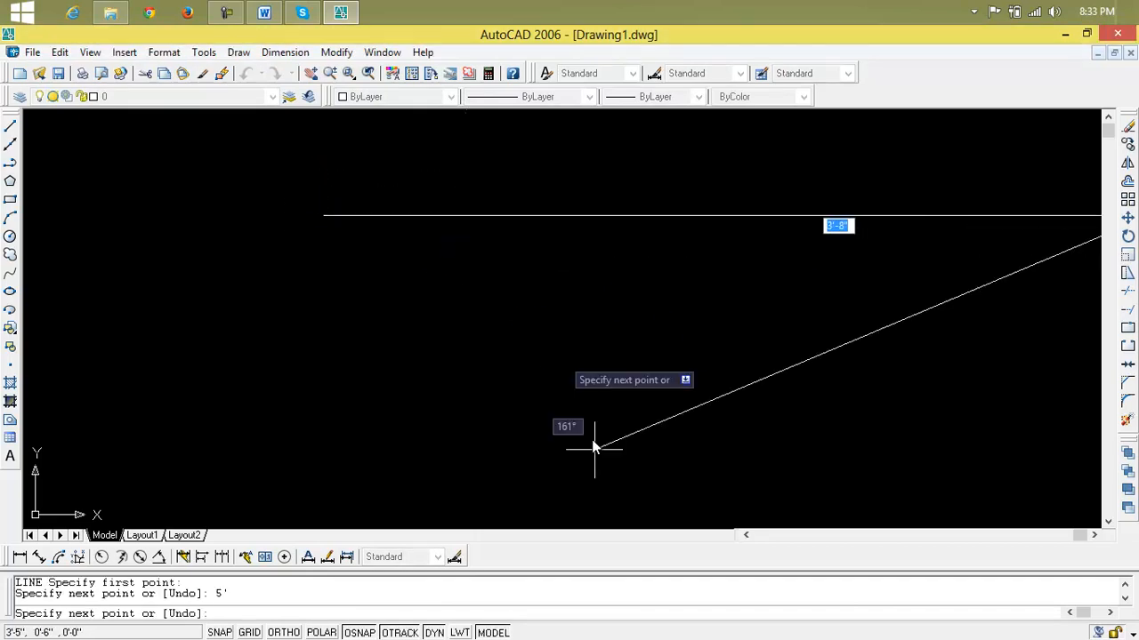
{"action": "mouse_move", "coordinate": [805, 425]}
{"action": "middle_mouse_down"}
{"action": "mouse_move", "coordinate": [460, 412]}
{"action": "mouse_move", "coordinate": [613, 280]}
{"action": "mouse_move", "coordinate": [617, 300]}
{"action": "middle_mouse_up"}
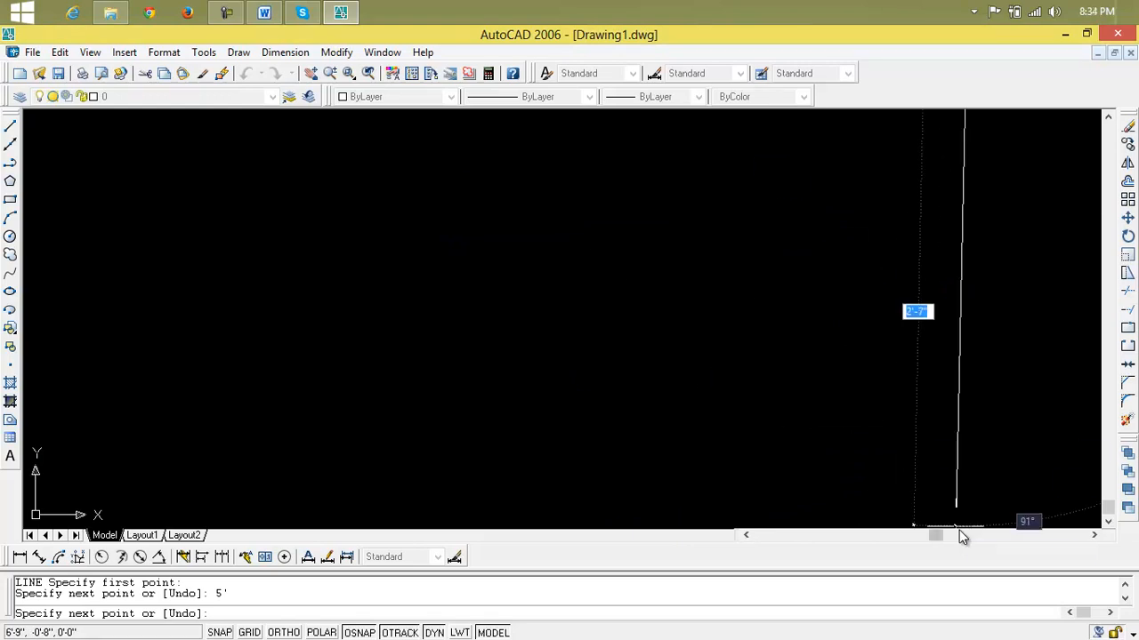
{"action": "type", "text": "5'"}
{"action": "key", "text": "Return"}
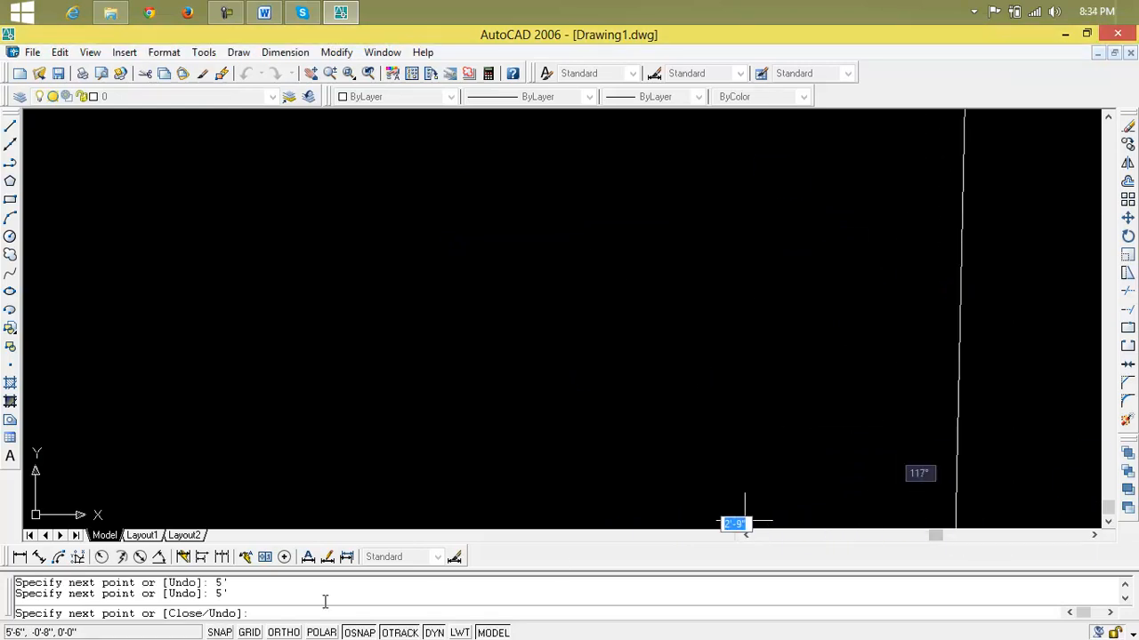
{"action": "key", "text": "Escape"}
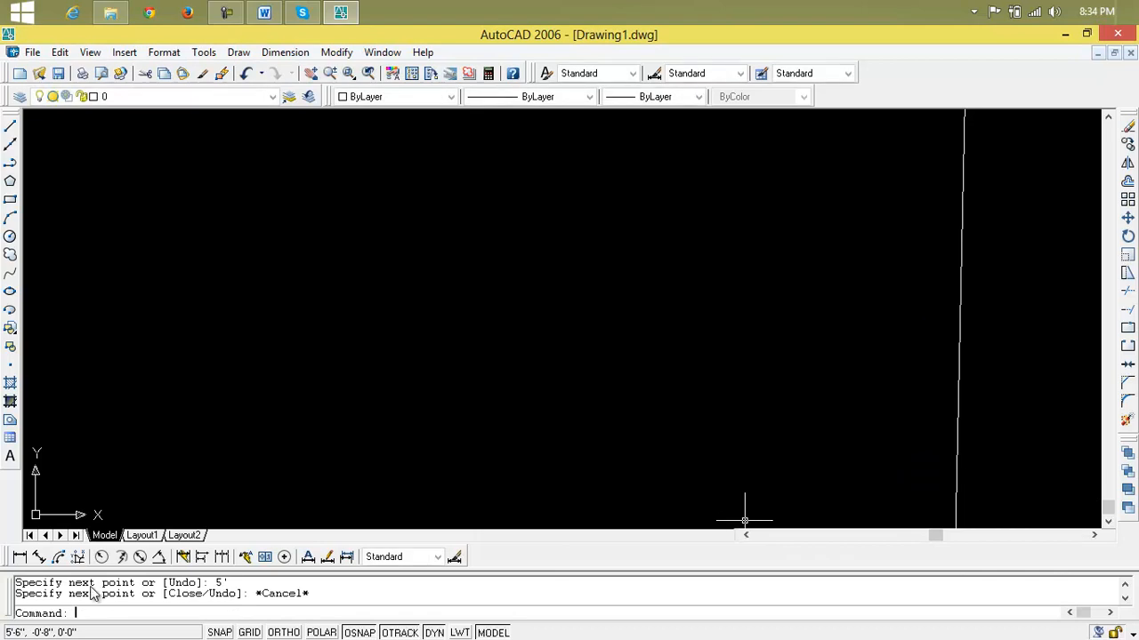
- Erase both the horizontal line and the downward line
{"action": "scroll", "coordinate": [609, 348], "scroll_direction": "down", "scroll_amount": 5}
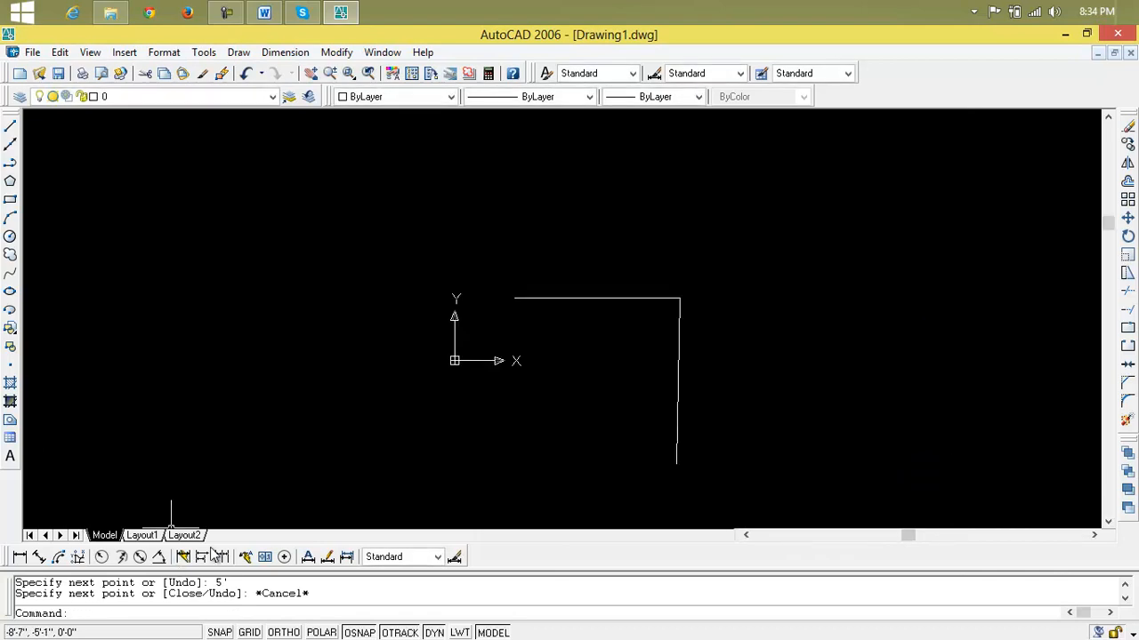
{"action": "left_click", "coordinate": [631, 298]}
{"action": "left_click", "coordinate": [825, 216]}
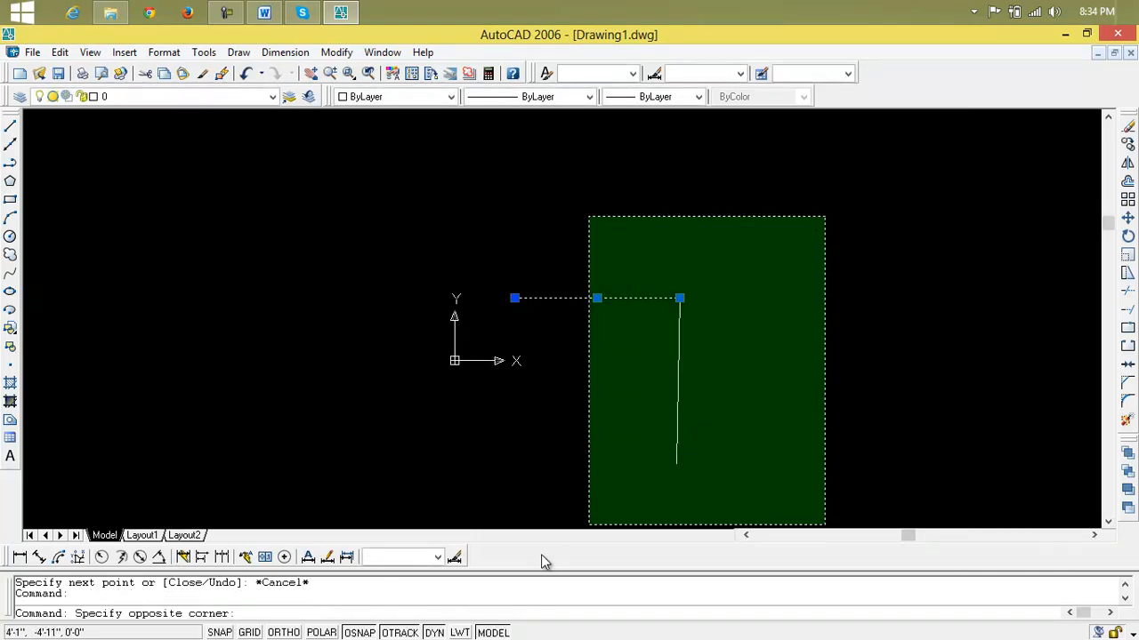
{"action": "left_click", "coordinate": [524, 489]}
{"action": "key", "text": "Delete"}
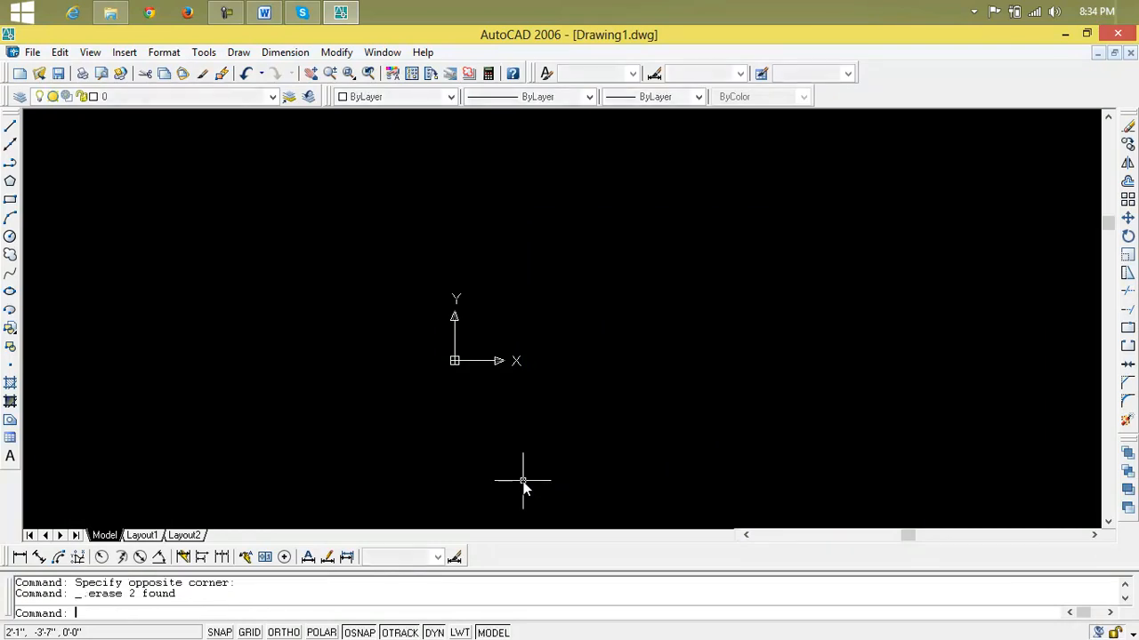
- Turn off the display of the UCS icon at the UCS origin point
{"action": "type", "text": "u"}
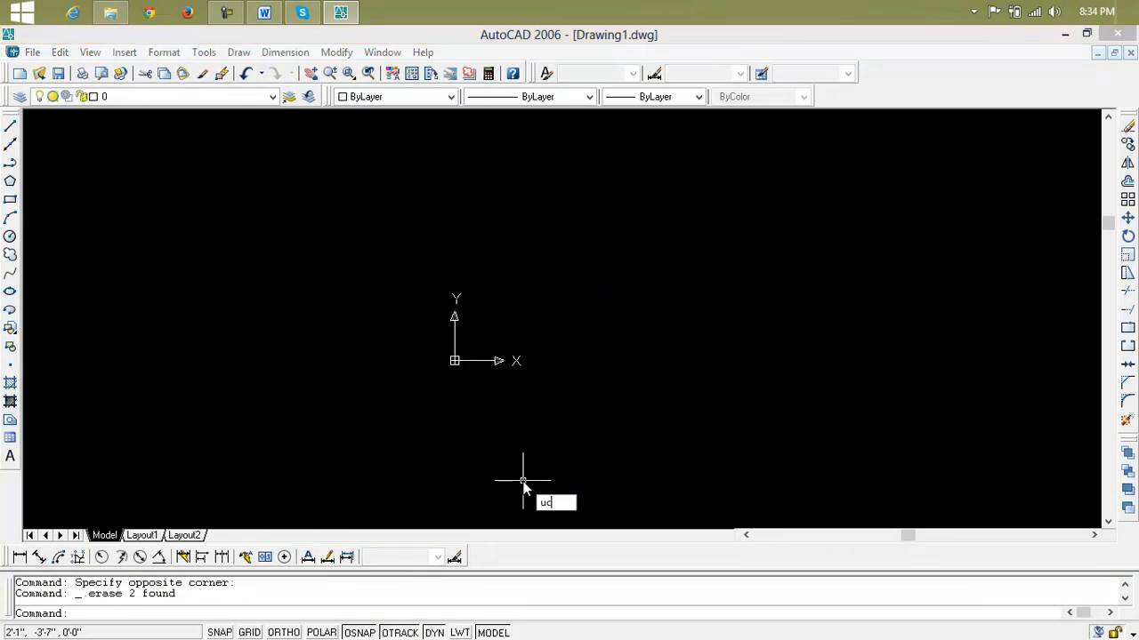
{"action": "type", "text": "c"}
{"action": "key", "text": "Return"}
{"action": "left_click", "coordinate": [541, 308]}
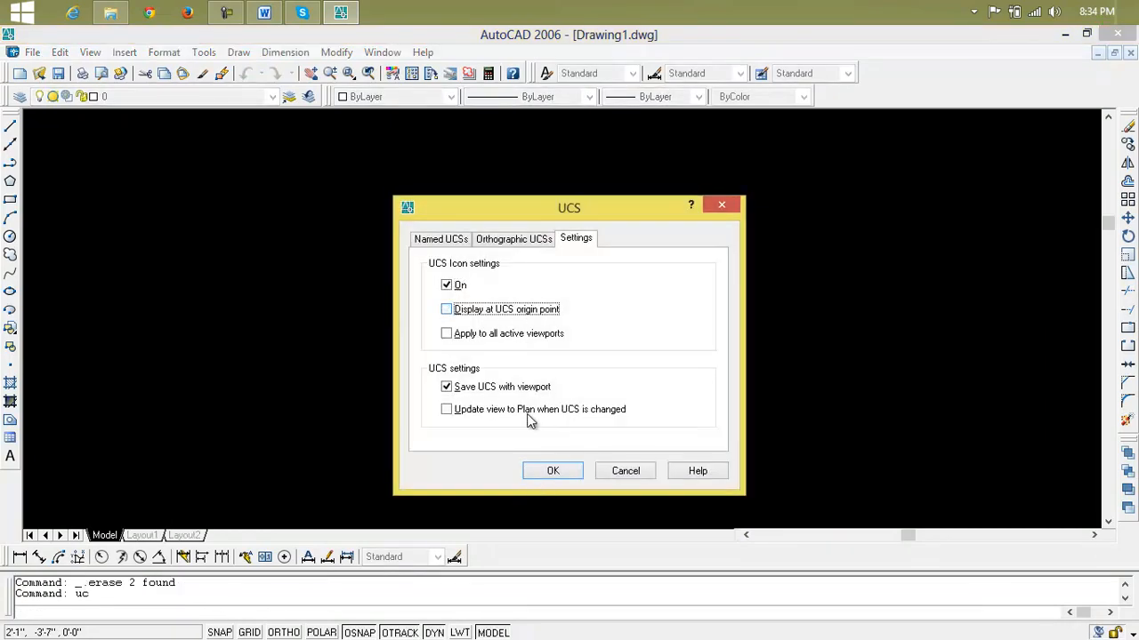
{"action": "left_click", "coordinate": [545, 472]}
- Draw a 5' by 5' square from four connected lines with Ortho mode on
{"action": "type", "text": "l"}
{"action": "key", "text": "Return"}
{"action": "left_click", "coordinate": [351, 214]}
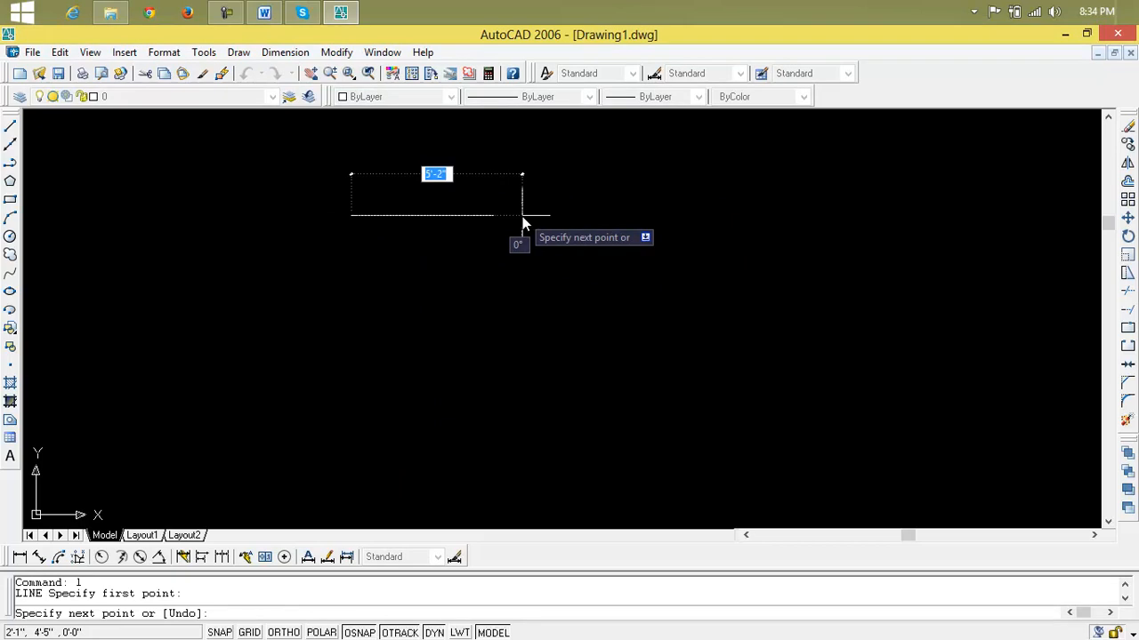
{"action": "key", "text": "F8"}
{"action": "type", "text": "5'"}
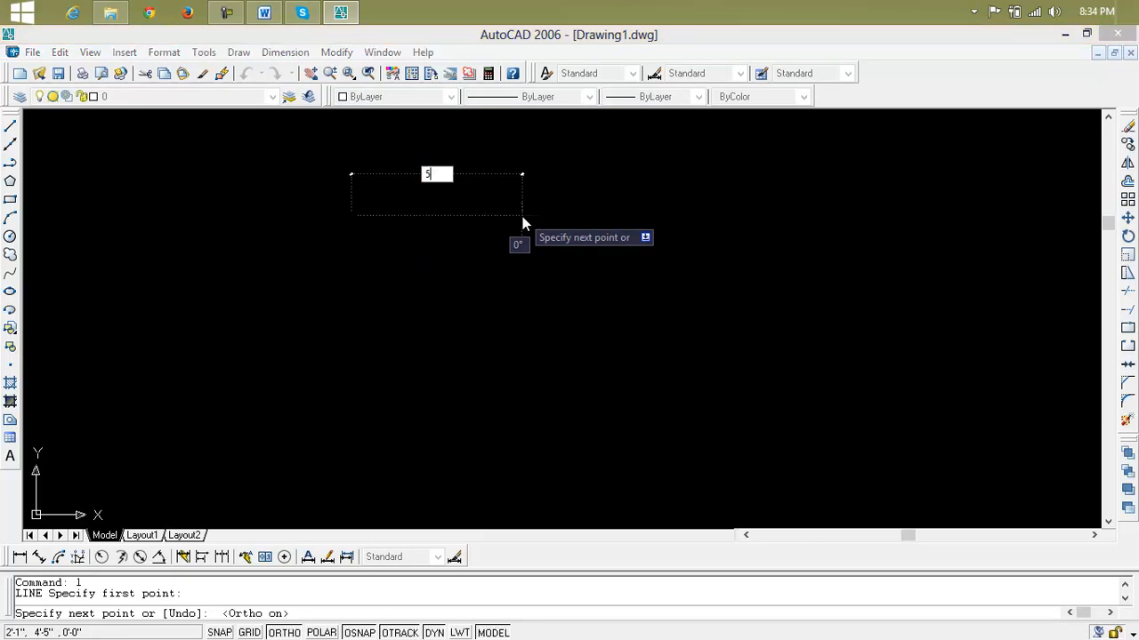
{"action": "key", "text": "Return"}
{"action": "type", "text": "5'"}
{"action": "key", "text": "Return"}
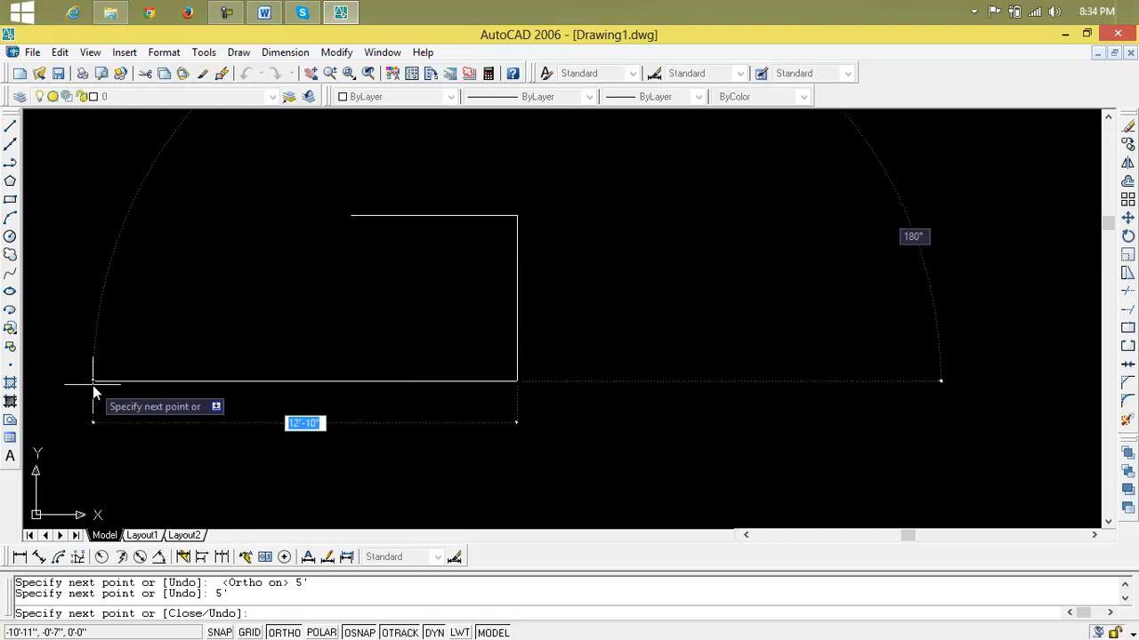
{"action": "type", "text": "5'"}
{"action": "key", "text": "Return"}
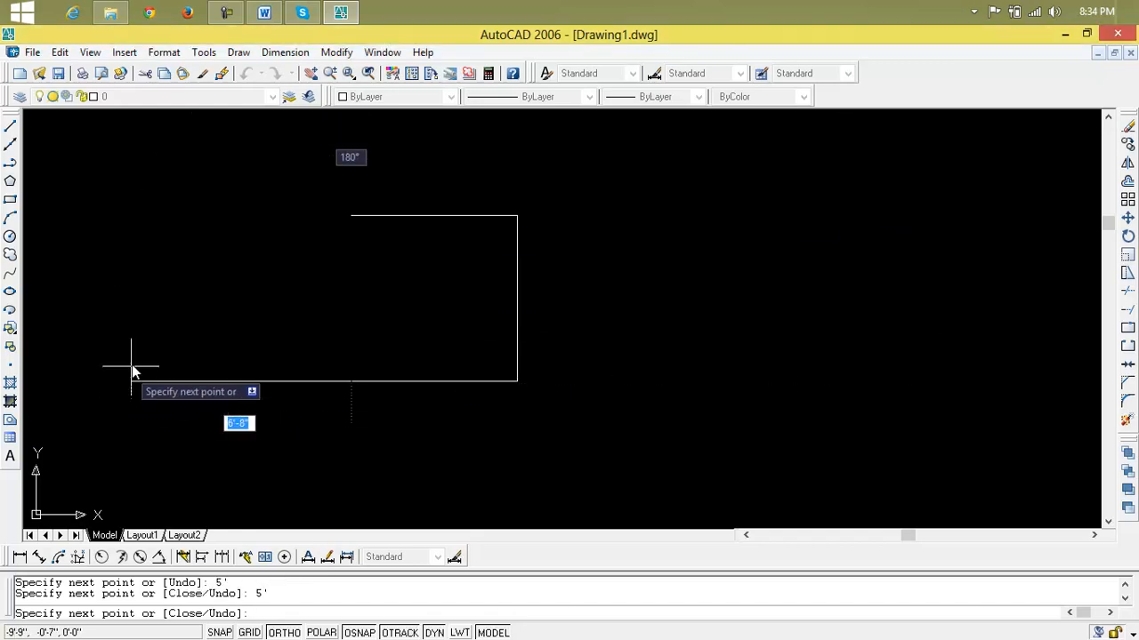
{"action": "type", "text": "5'"}
{"action": "key", "text": "Return"}
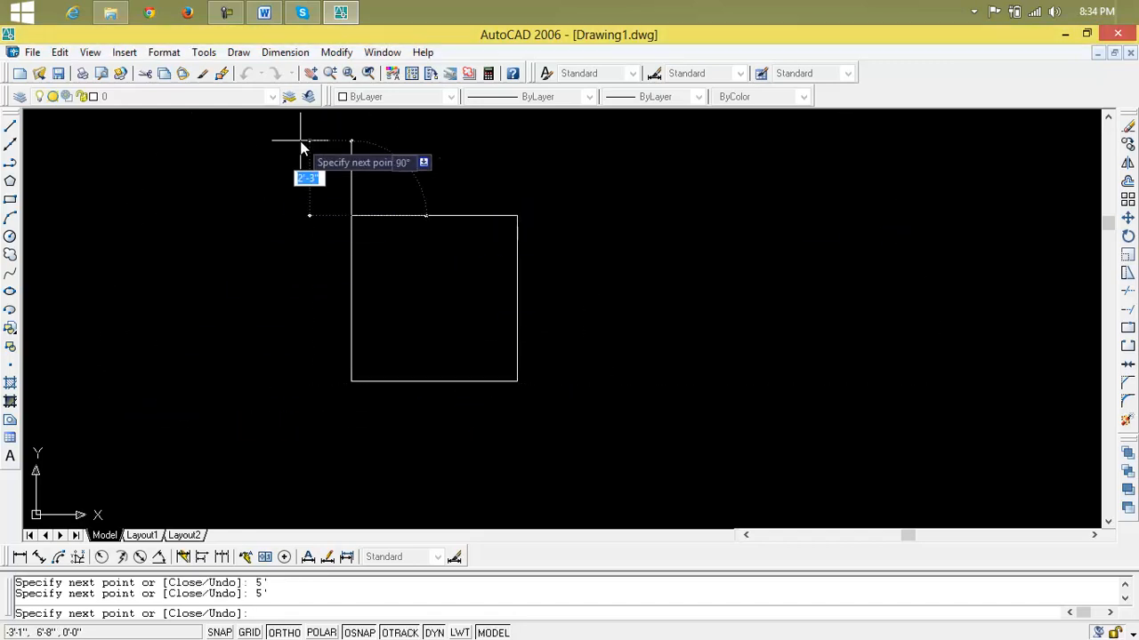
{"action": "key", "text": "Escape"}
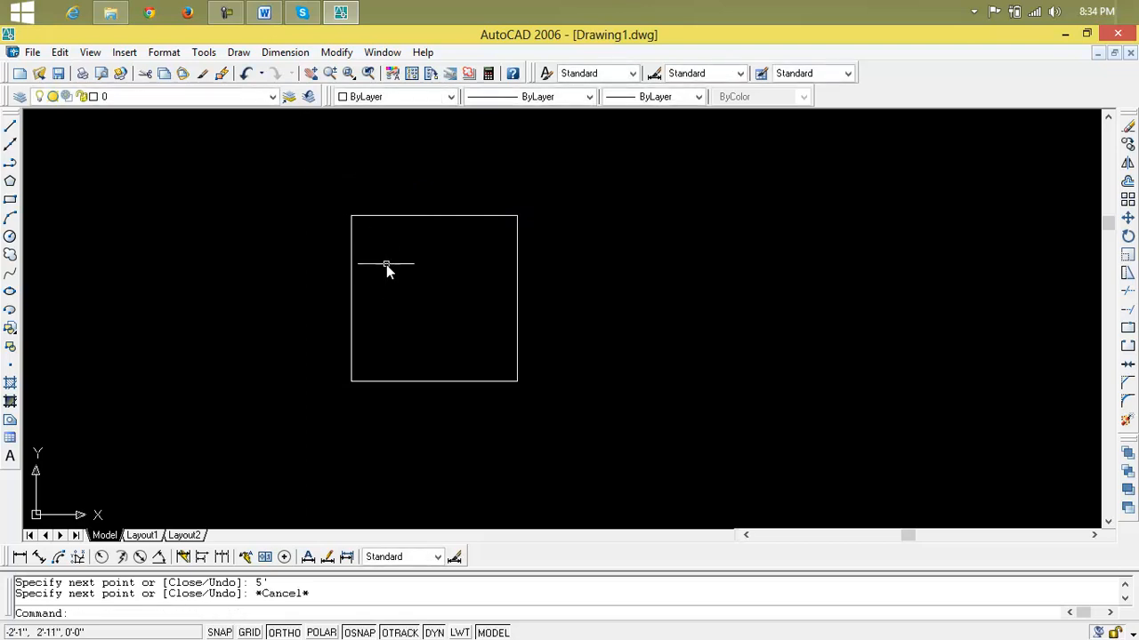
- Draw a vertical line from the midpoint of the square's top edge to the midpoint of its bottom edge
{"action": "scroll", "coordinate": [391, 274], "scroll_direction": "up", "scroll_amount": 2}
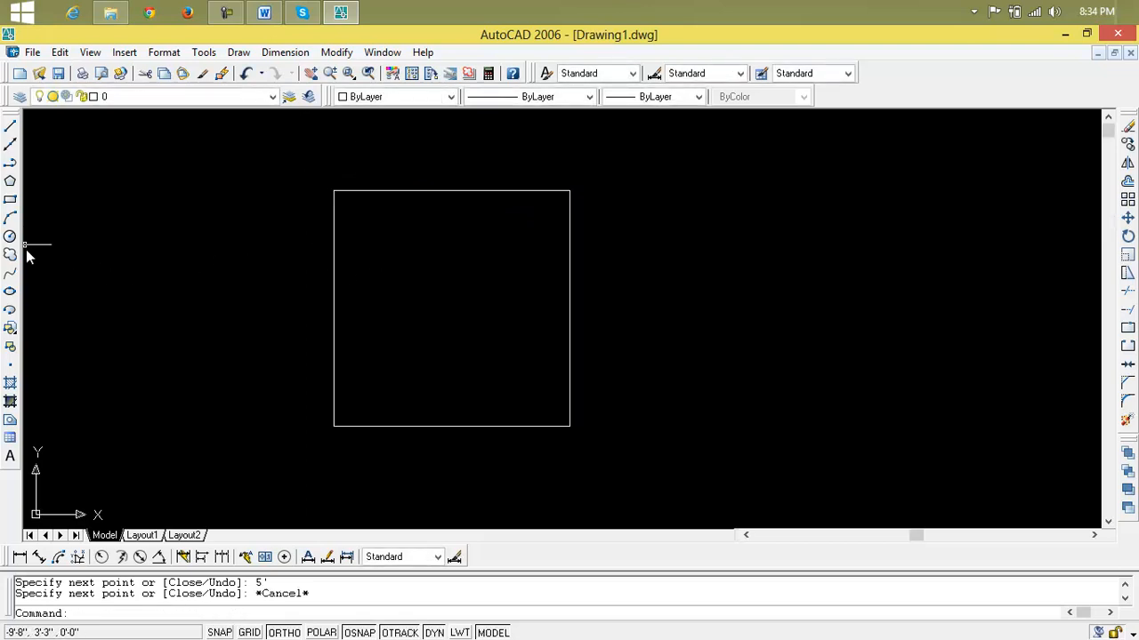
{"action": "left_click", "coordinate": [11, 127]}
{"action": "left_click", "coordinate": [451, 195]}
{"action": "left_click", "coordinate": [452, 426]}
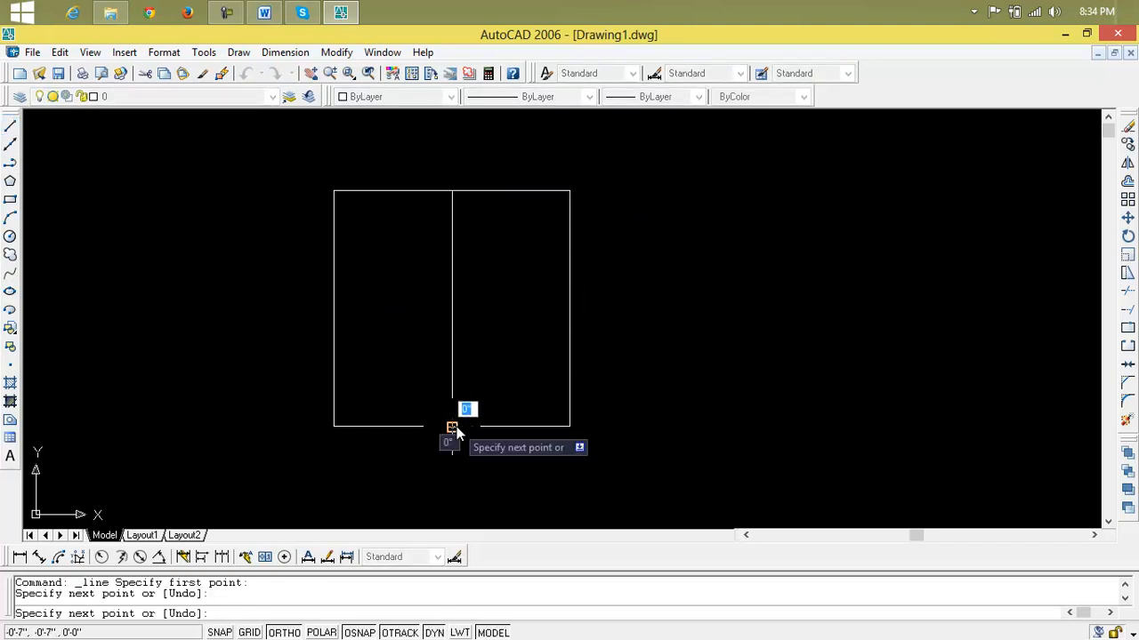
{"action": "key", "text": "Return"}
- Draw a horizontal line from the midpoint of the square's left edge to the midpoint of its right edge
{"action": "key", "text": "Return"}
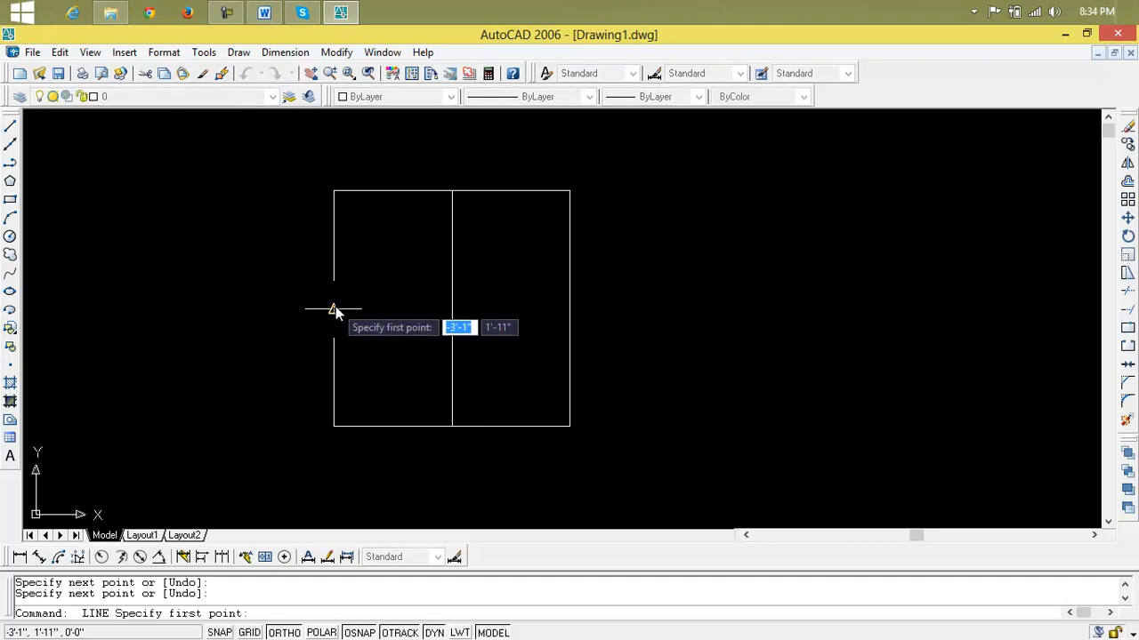
{"action": "left_click", "coordinate": [334, 309]}
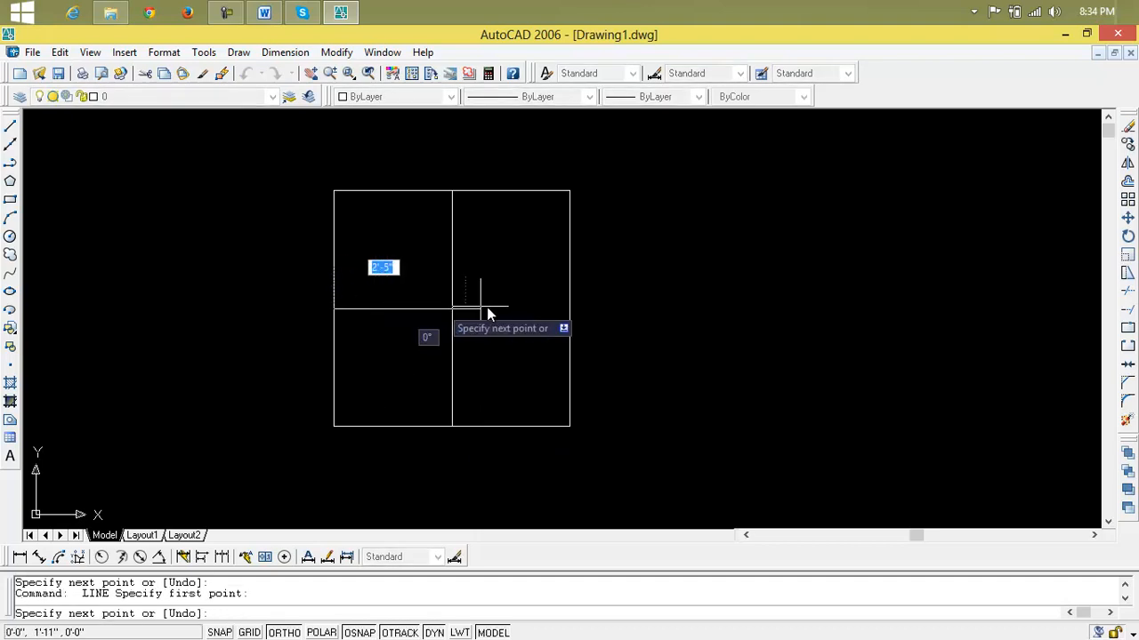
{"action": "left_click", "coordinate": [570, 310]}
{"action": "key", "text": "Return"}
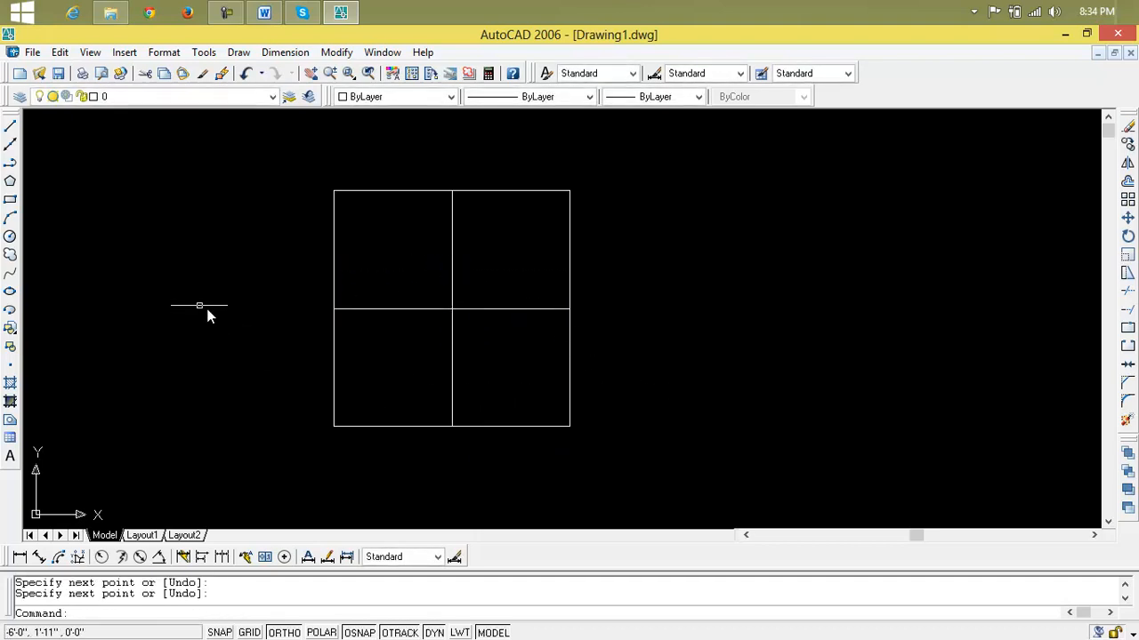
- Draw a circle centred on the crossing of the two midlines, with its radius reaching the midpoint of the square's top edge
{"action": "left_click", "coordinate": [10, 236]}
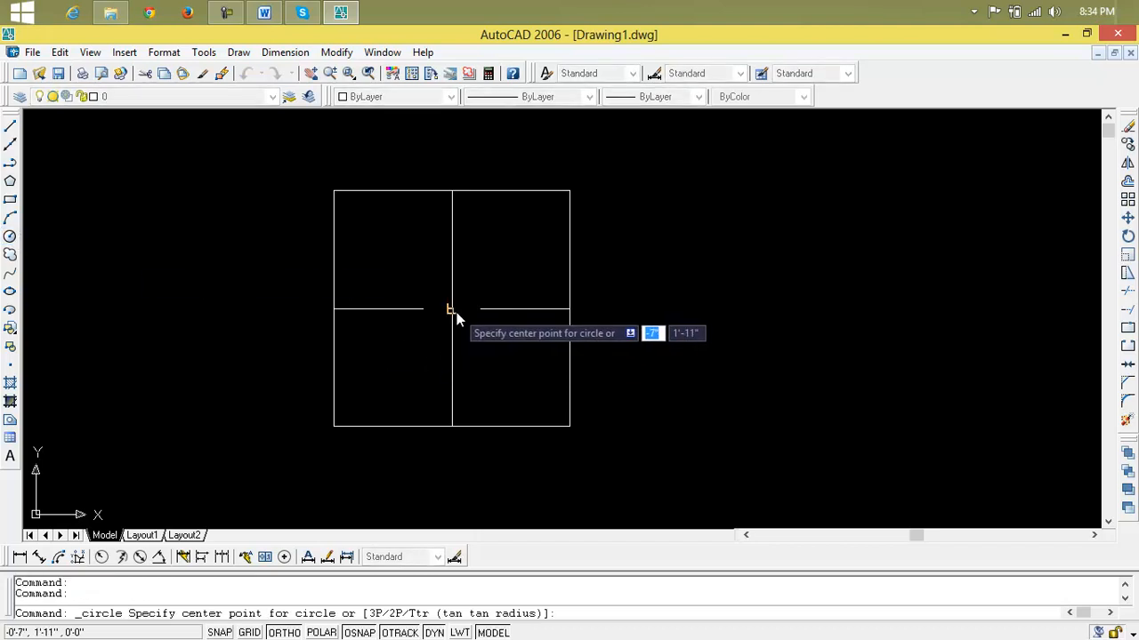
{"action": "left_click", "coordinate": [454, 312]}
{"action": "left_click", "coordinate": [453, 190]}
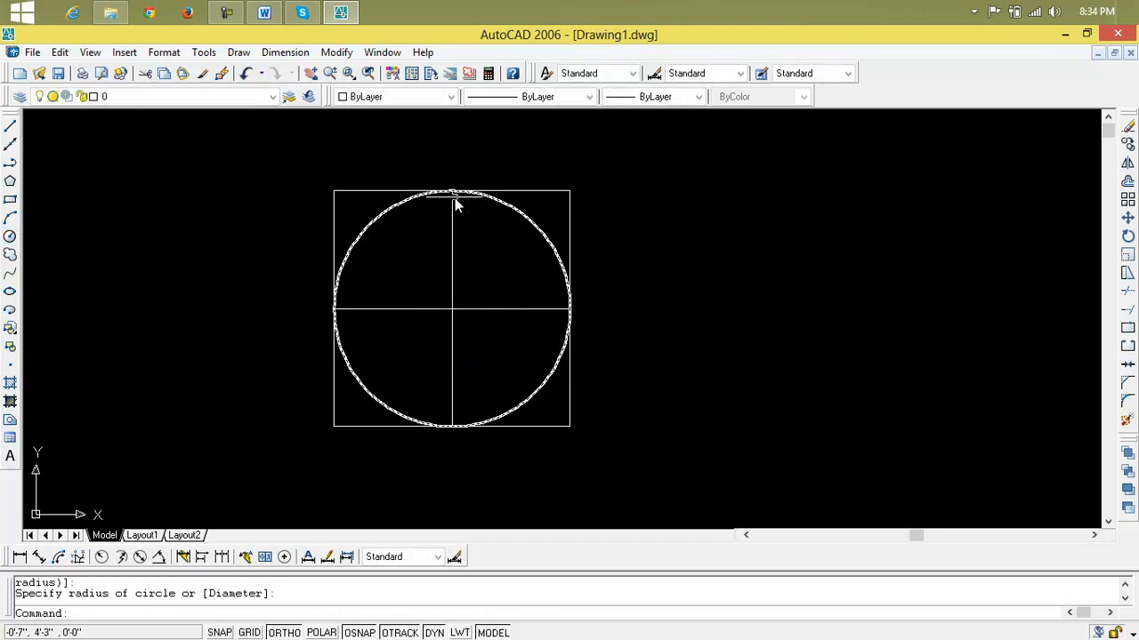
- Draw two smaller concentric circles from the same centre, the first with a radius of about 2'-0" and the second inside it
{"action": "key", "text": "Return"}
{"action": "left_click", "coordinate": [452, 308]}
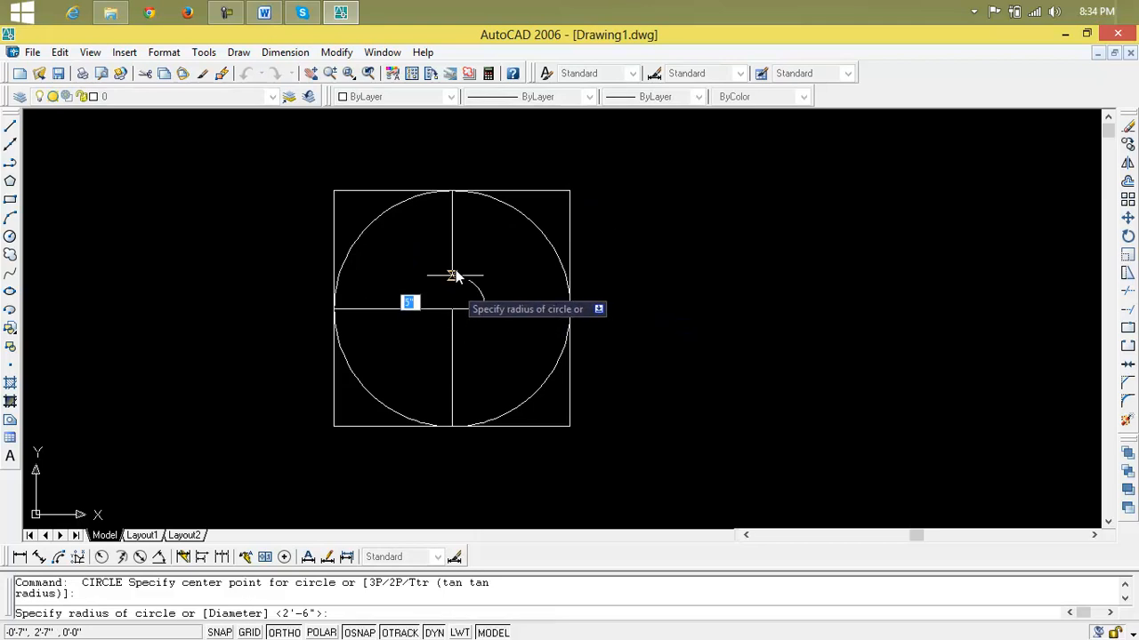
{"action": "left_click", "coordinate": [451, 213]}
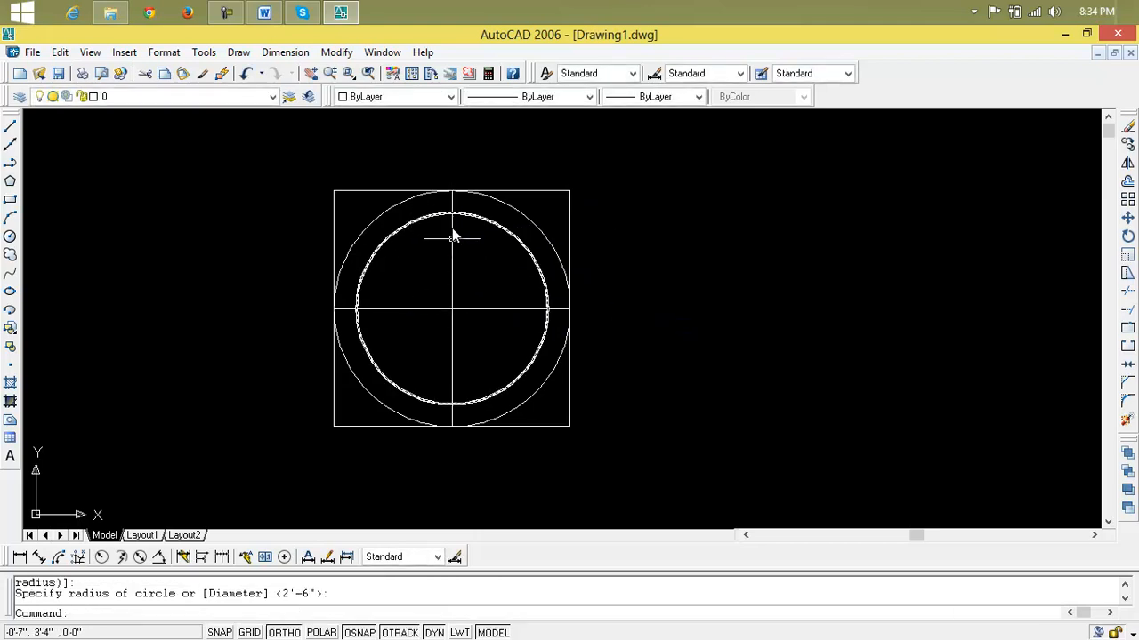
{"action": "key", "text": "Return"}
{"action": "left_click", "coordinate": [452, 309]}
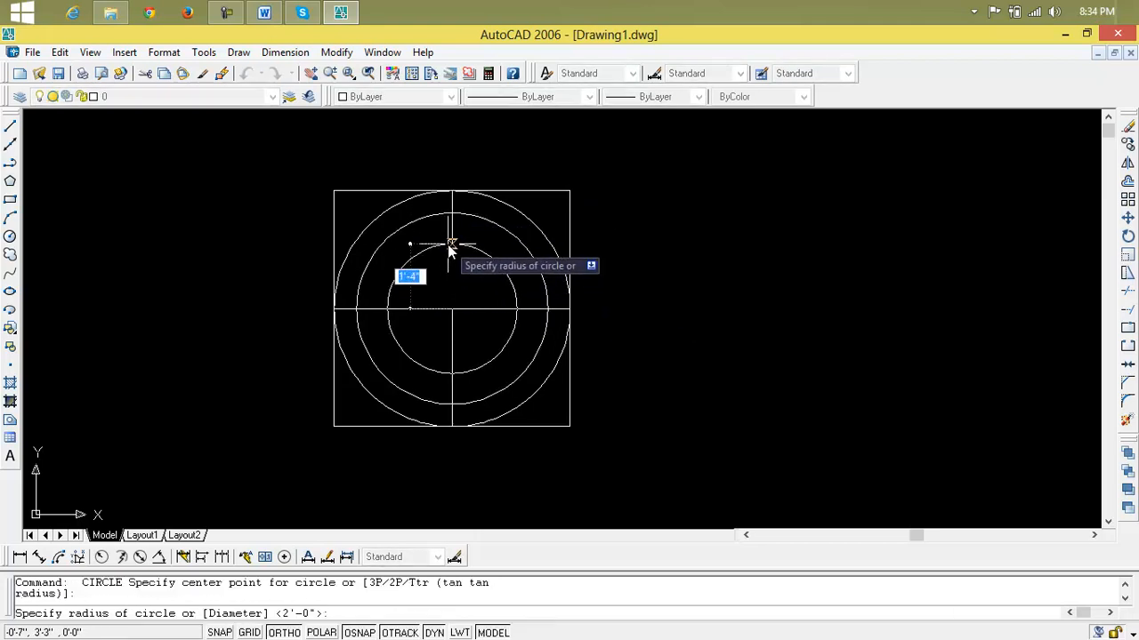
{"action": "left_click", "coordinate": [451, 237]}
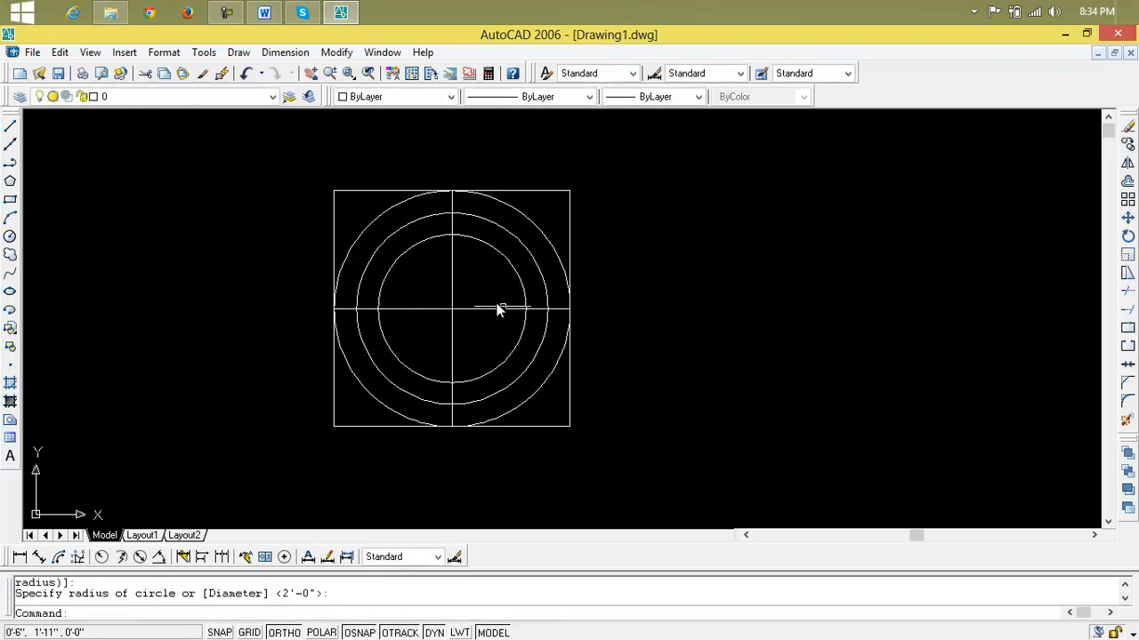
- Check that the figure consists of separate objects by selecting its lines and circles one at a time, and clear the selection
{"action": "mouse_move", "coordinate": [460, 340]}
{"action": "middle_mouse_down"}
{"action": "mouse_move", "coordinate": [508, 318]}
{"action": "mouse_move", "coordinate": [509, 334]}
{"action": "middle_mouse_up"}
{"action": "scroll", "coordinate": [508, 318], "scroll_direction": "down", "scroll_amount": 2}
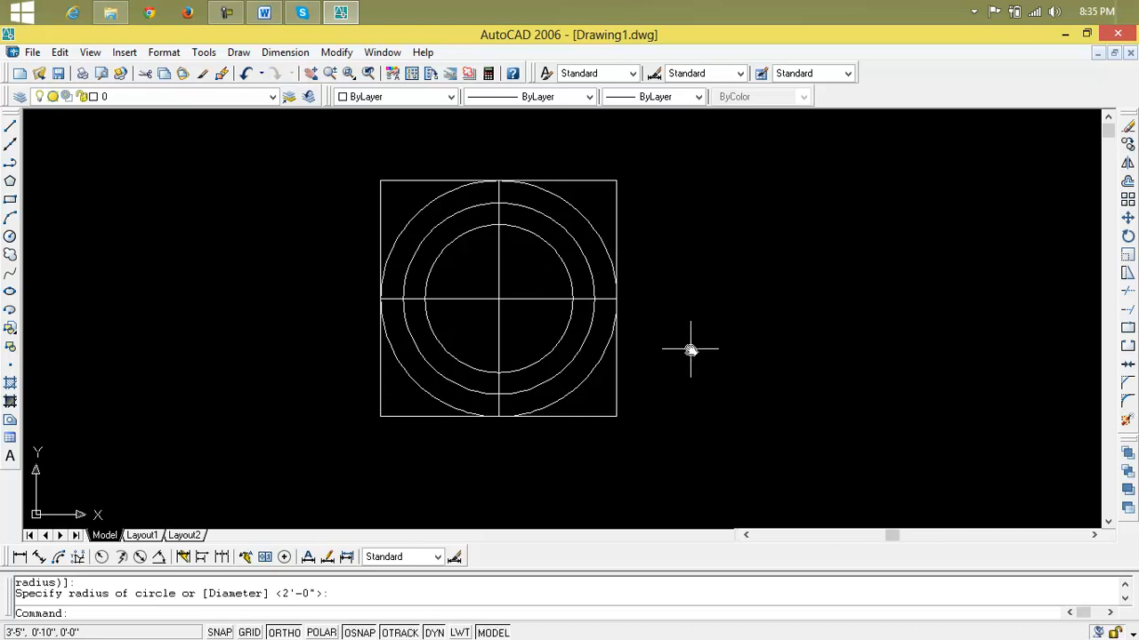
{"action": "left_click", "coordinate": [618, 225]}
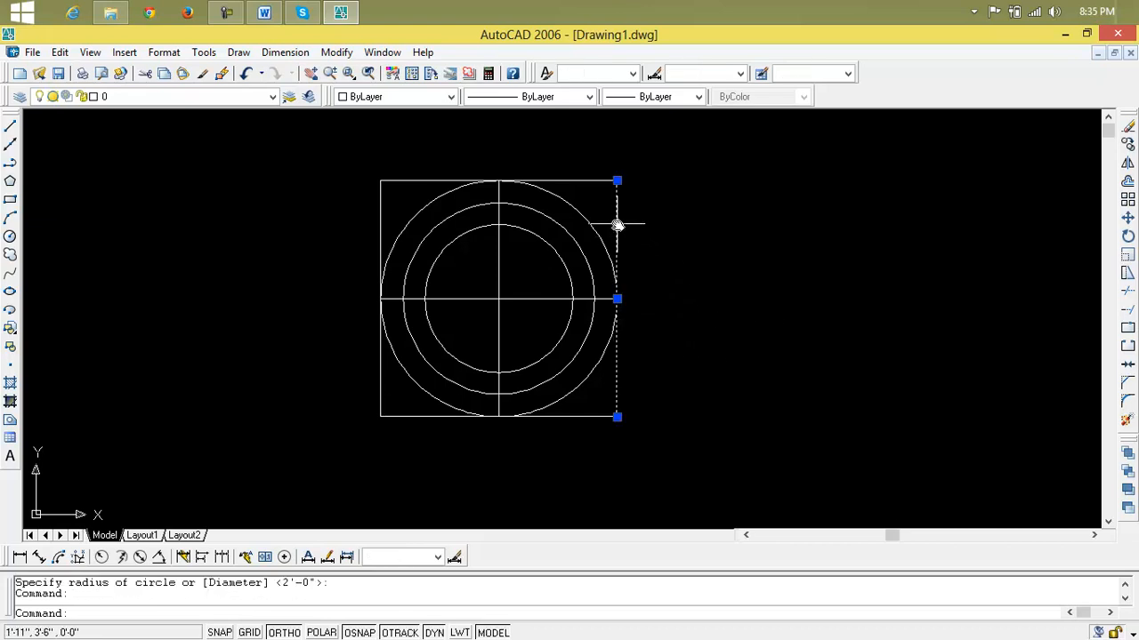
{"action": "left_click", "coordinate": [570, 236]}
{"action": "left_click", "coordinate": [560, 251]}
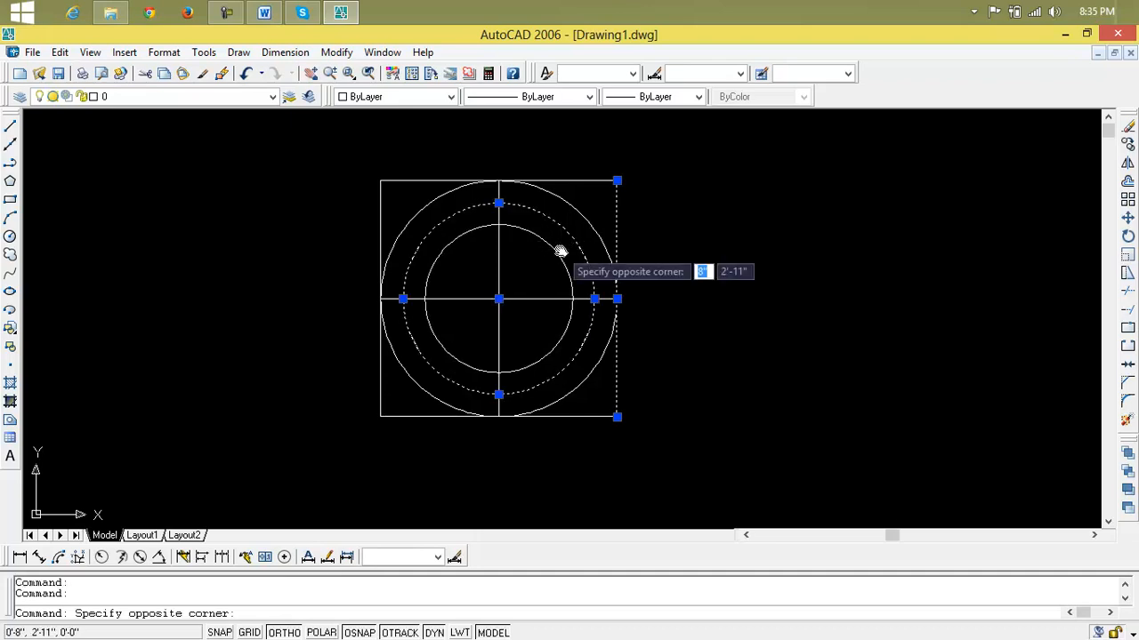
{"action": "left_click", "coordinate": [557, 243]}
{"action": "left_click", "coordinate": [587, 213]}
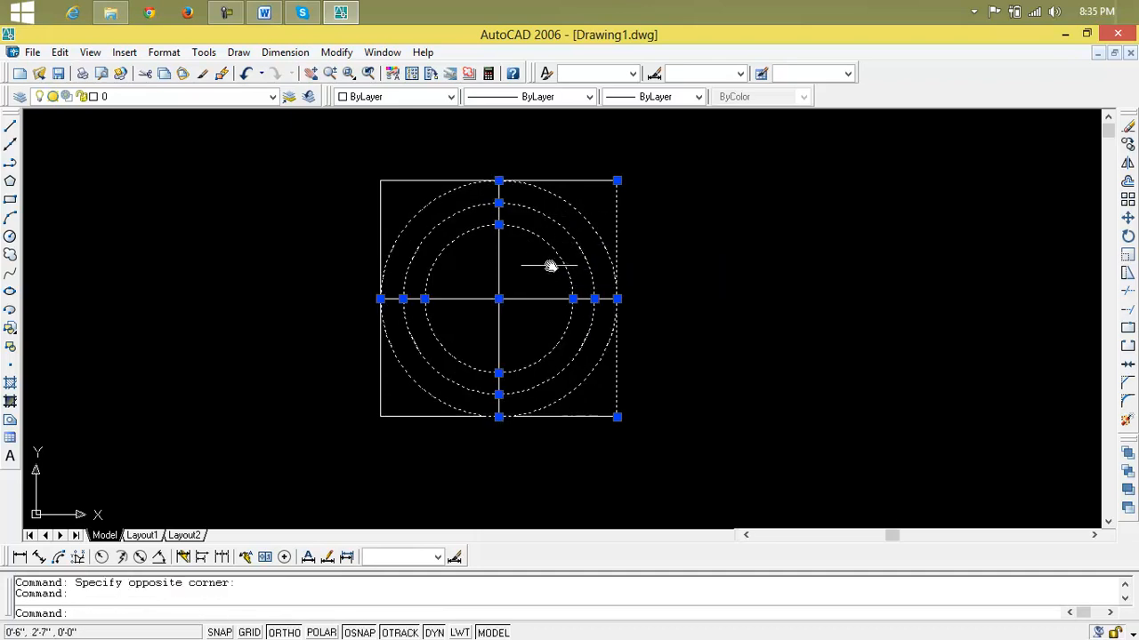
{"action": "left_click", "coordinate": [546, 298]}
{"action": "left_click", "coordinate": [499, 269]}
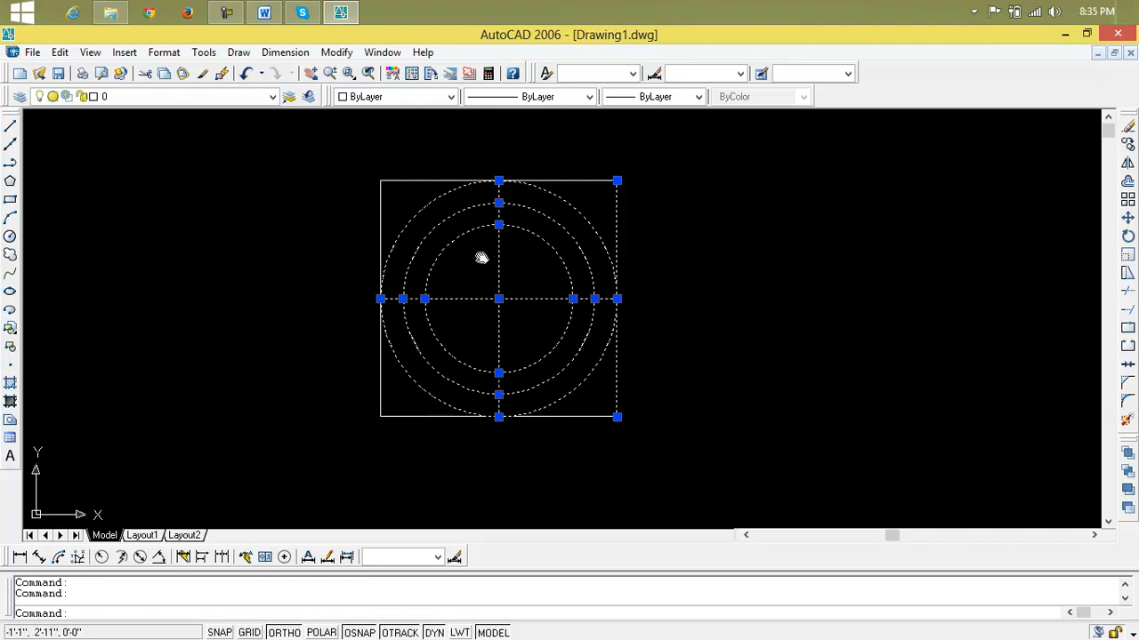
{"action": "left_click", "coordinate": [440, 187]}
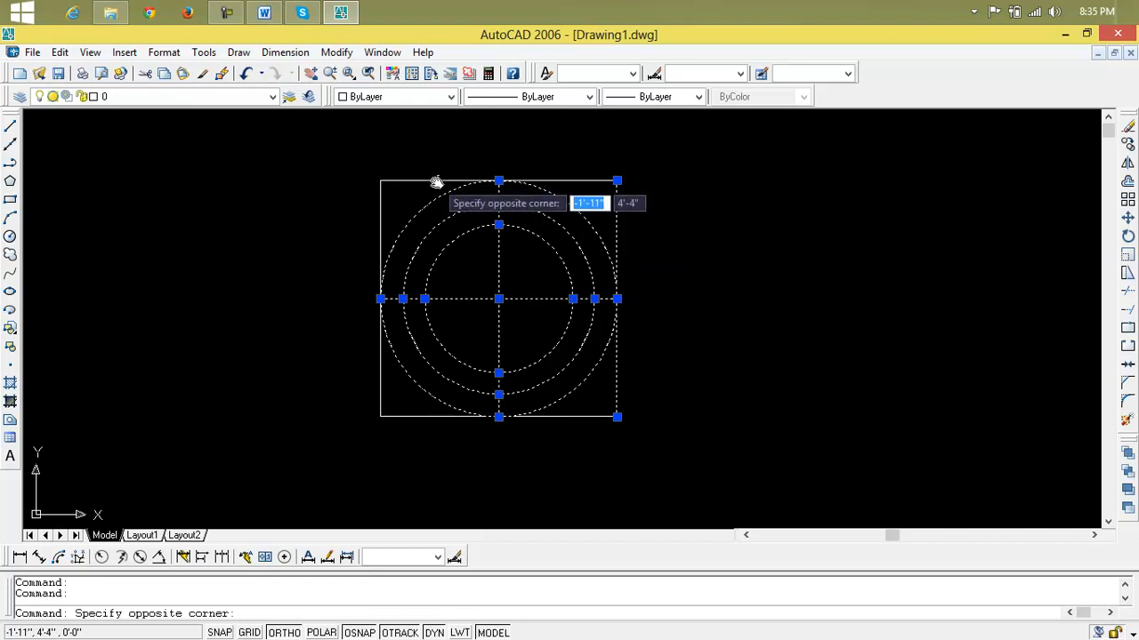
{"action": "left_click", "coordinate": [435, 183]}
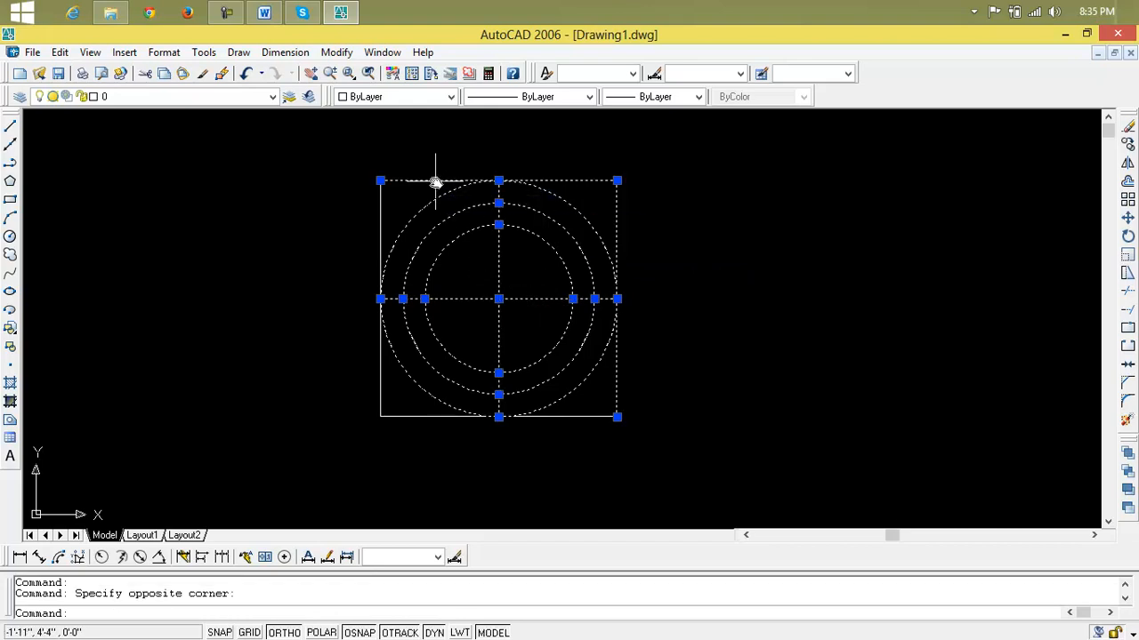
{"action": "left_click", "coordinate": [381, 234]}
{"action": "left_click", "coordinate": [437, 416]}
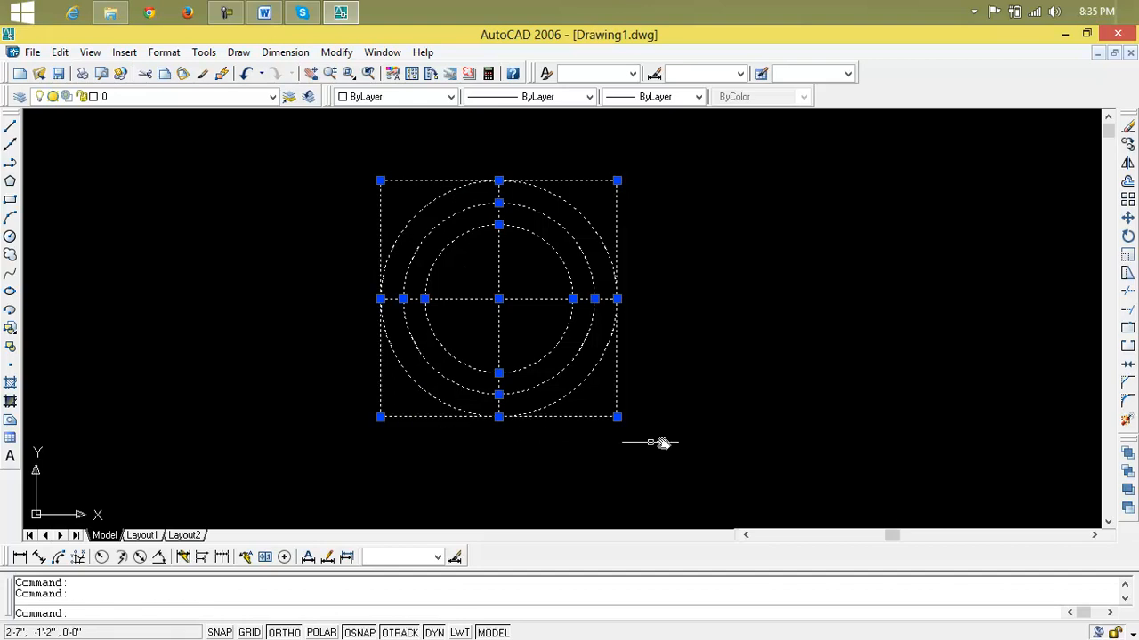
{"action": "key", "text": "Escape"}
{"action": "key", "text": "Escape"}
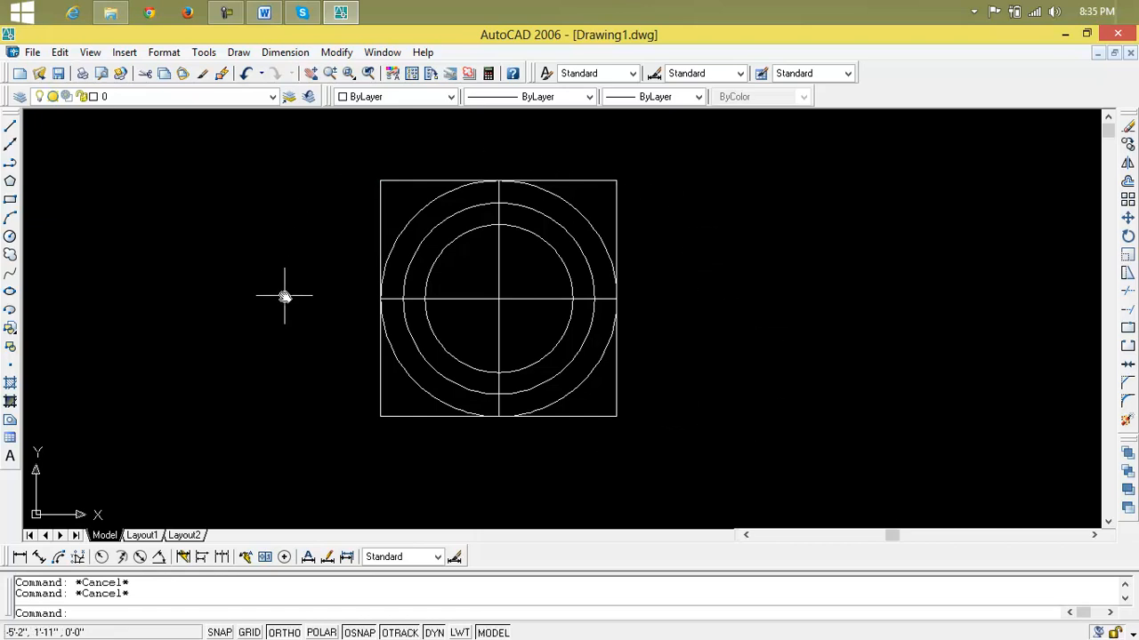
- Copy the whole figure horizontally to the right, using the square's bottom-right corner as the base point
{"action": "left_click", "coordinate": [674, 163]}
{"action": "left_click", "coordinate": [366, 435]}
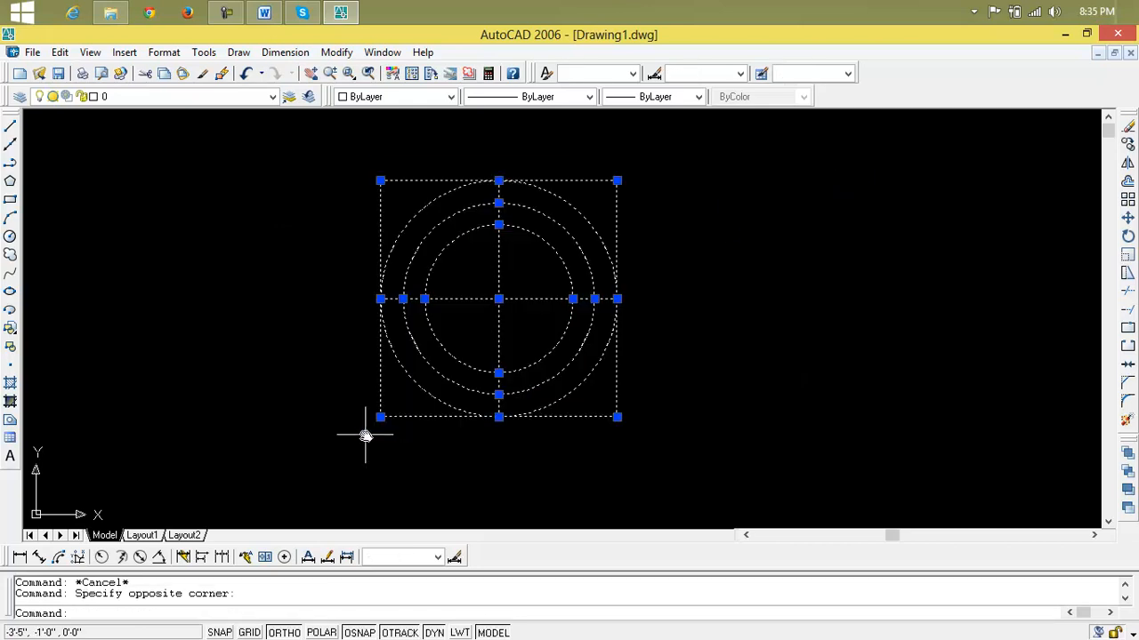
{"action": "type", "text": "cp"}
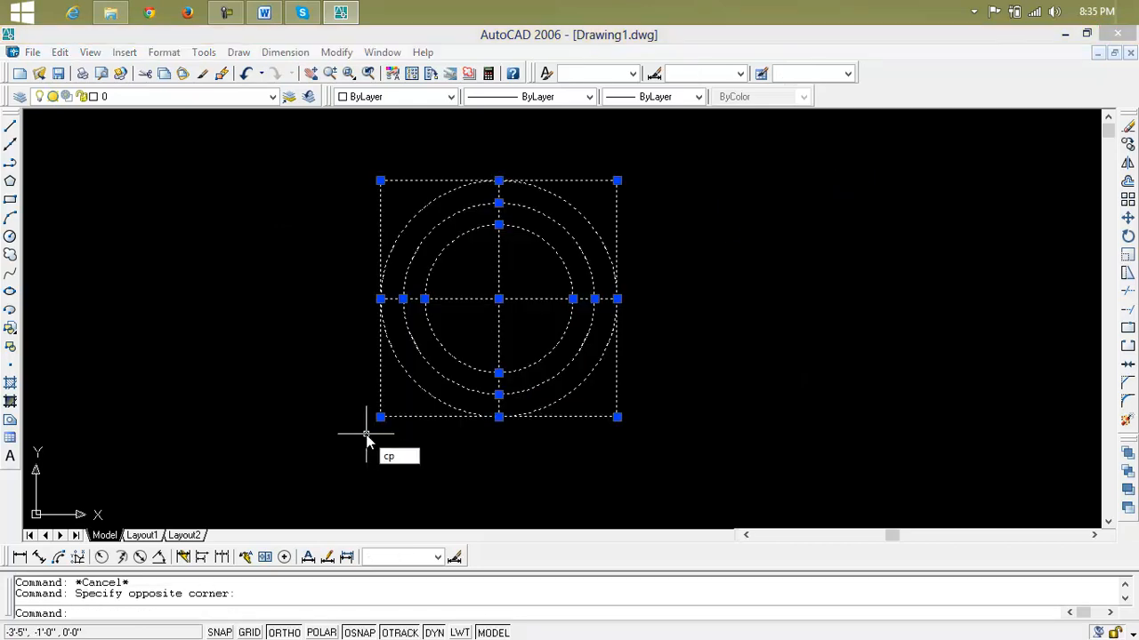
{"action": "key", "text": "Return"}
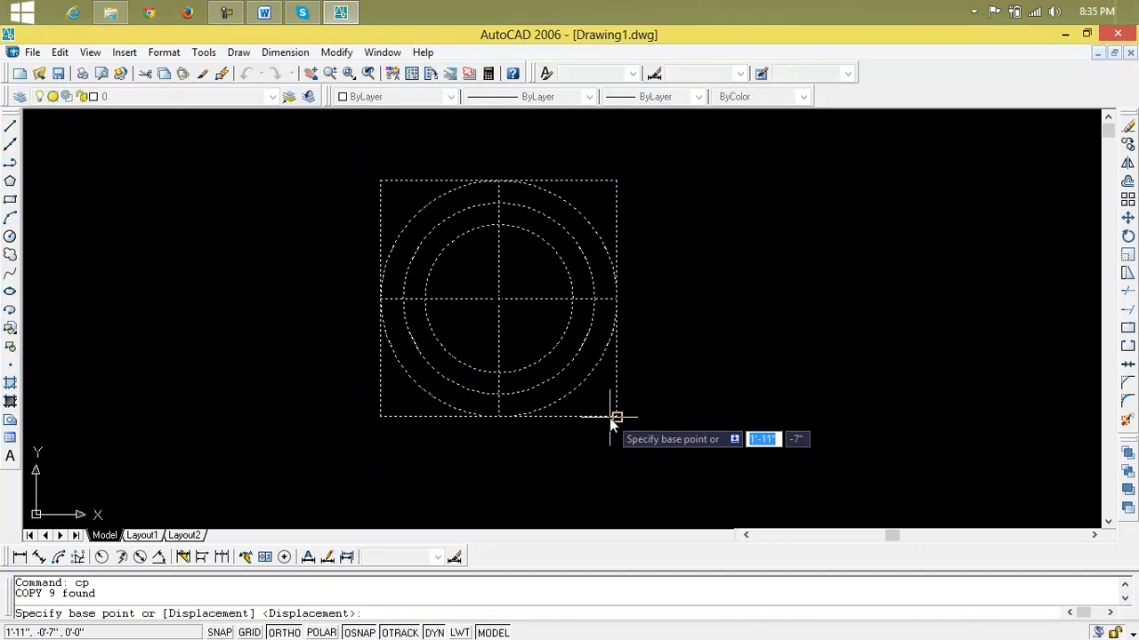
{"action": "left_click", "coordinate": [617, 416]}
{"action": "left_click", "coordinate": [1016, 416]}
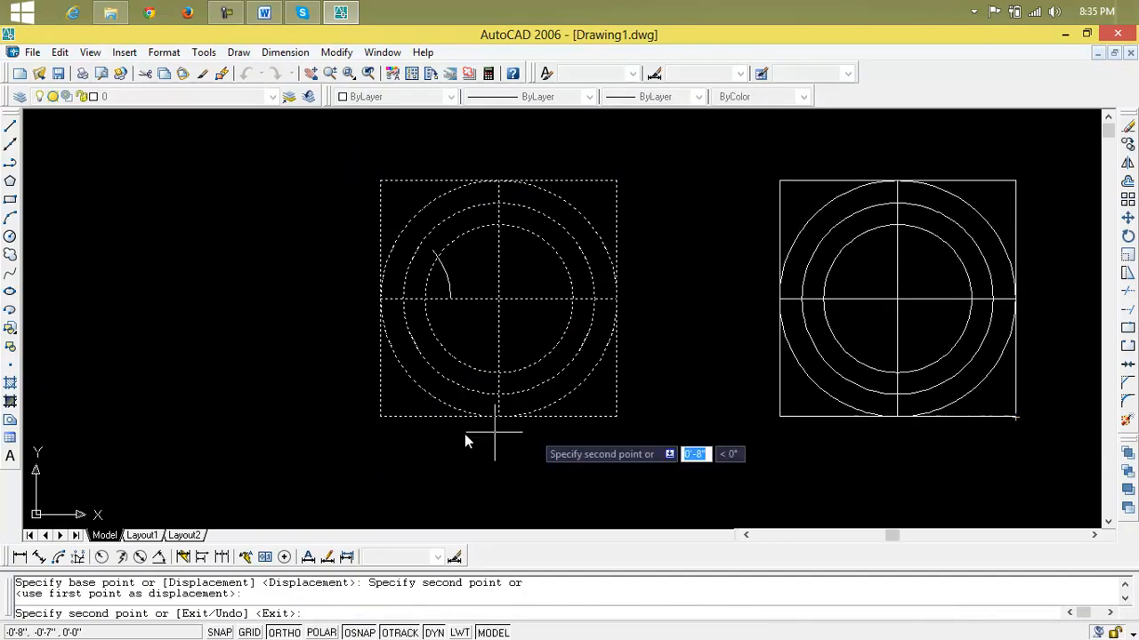
{"action": "key", "text": "Escape"}
- Check the copied figure for separate objects by selecting its bottom edge and three circles individually, and clear the selection
{"action": "middle_click_drag", "start_coordinate": [583, 414], "coordinate": [448, 374]}
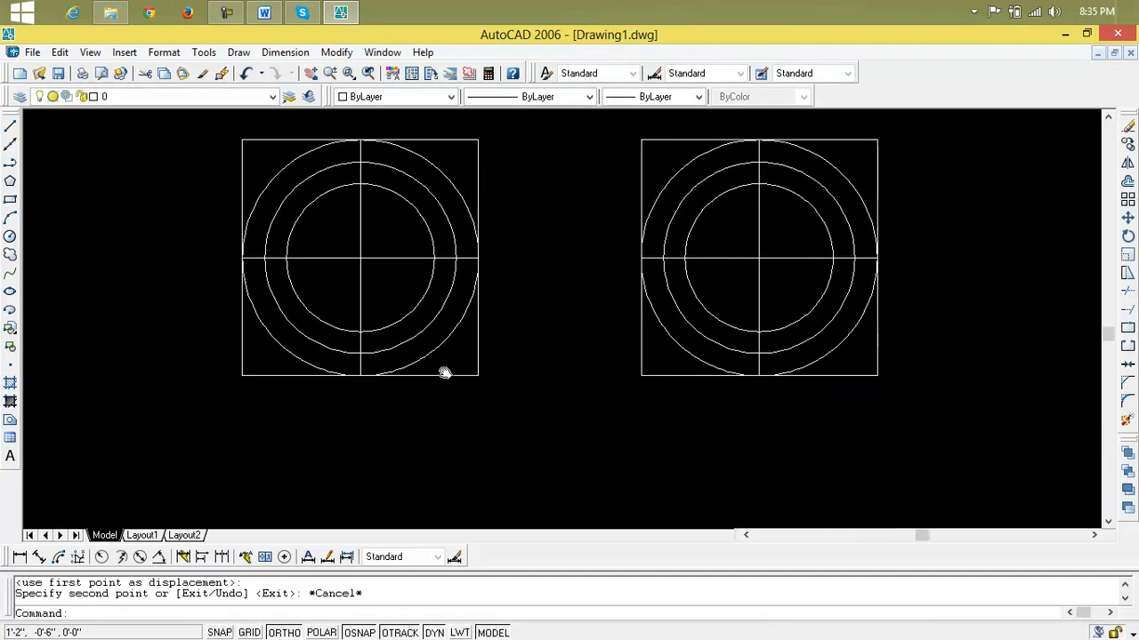
{"action": "left_click", "coordinate": [793, 374]}
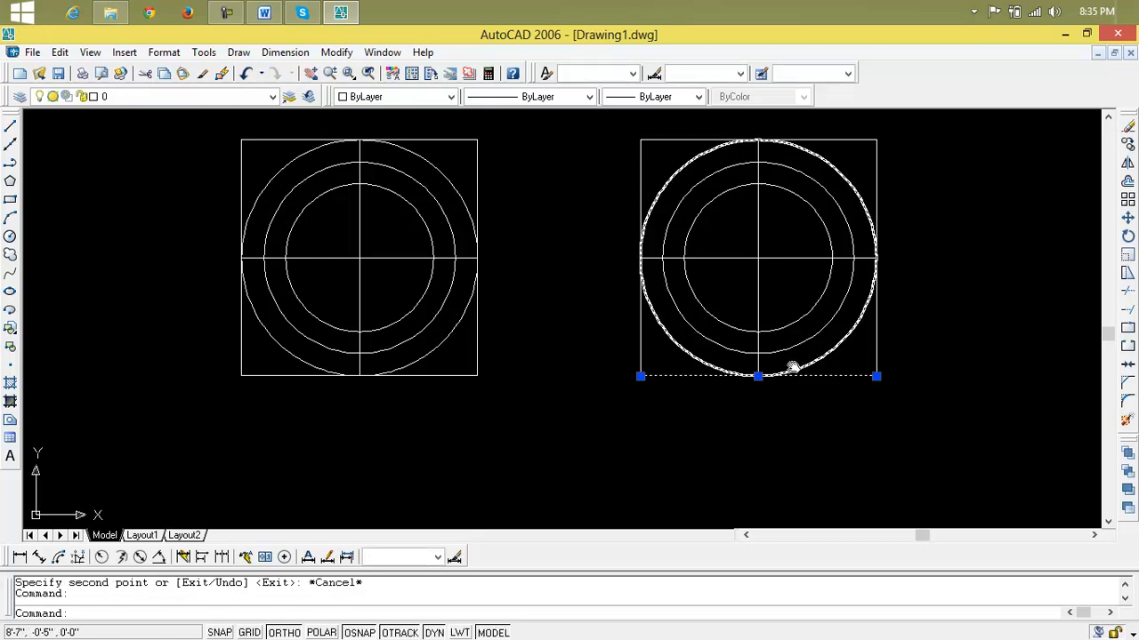
{"action": "left_click", "coordinate": [790, 345]}
{"action": "left_click", "coordinate": [786, 331]}
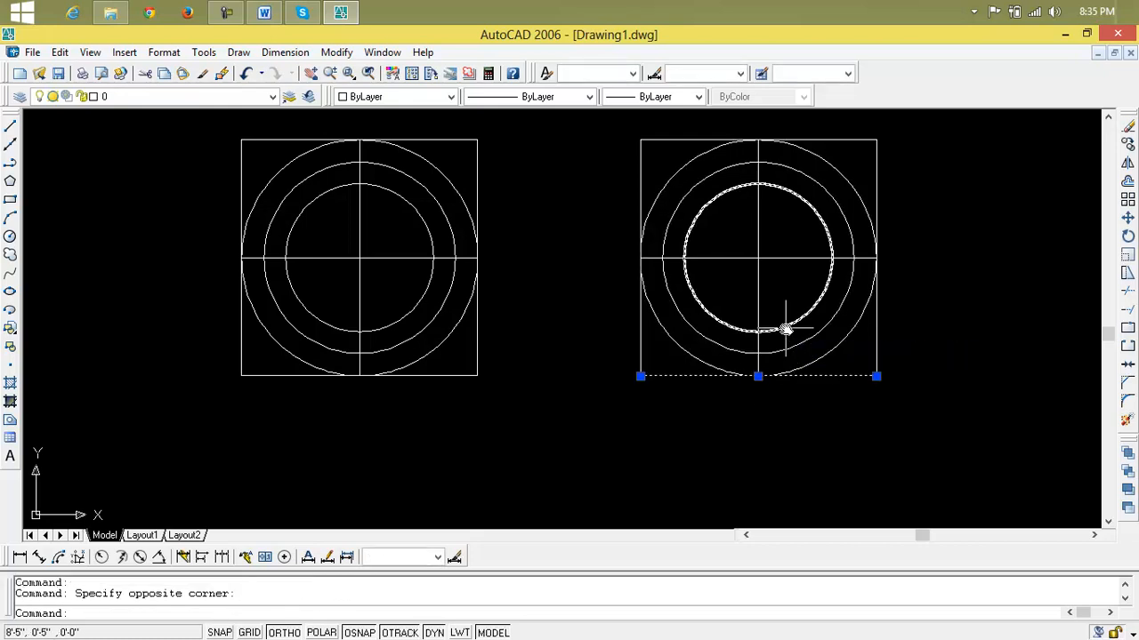
{"action": "key", "text": "ctrl+1"}
{"action": "left_click", "coordinate": [788, 327], "text": "shift"}
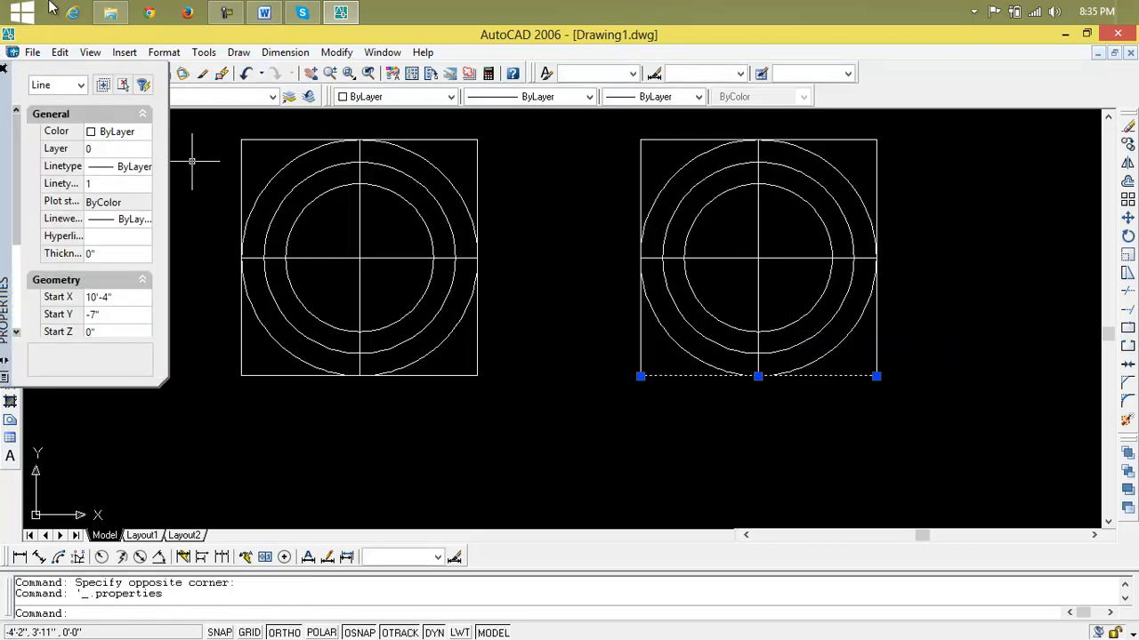
{"action": "left_click", "coordinate": [9, 70]}
{"action": "left_click", "coordinate": [807, 317]}
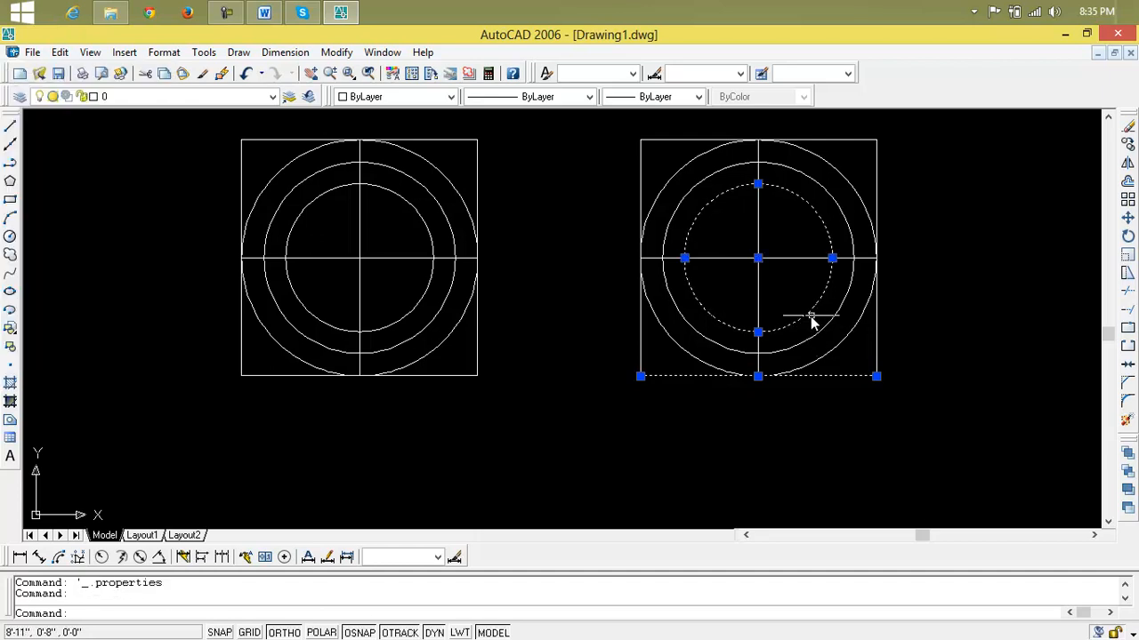
{"action": "left_click", "coordinate": [820, 330]}
{"action": "left_click", "coordinate": [832, 353]}
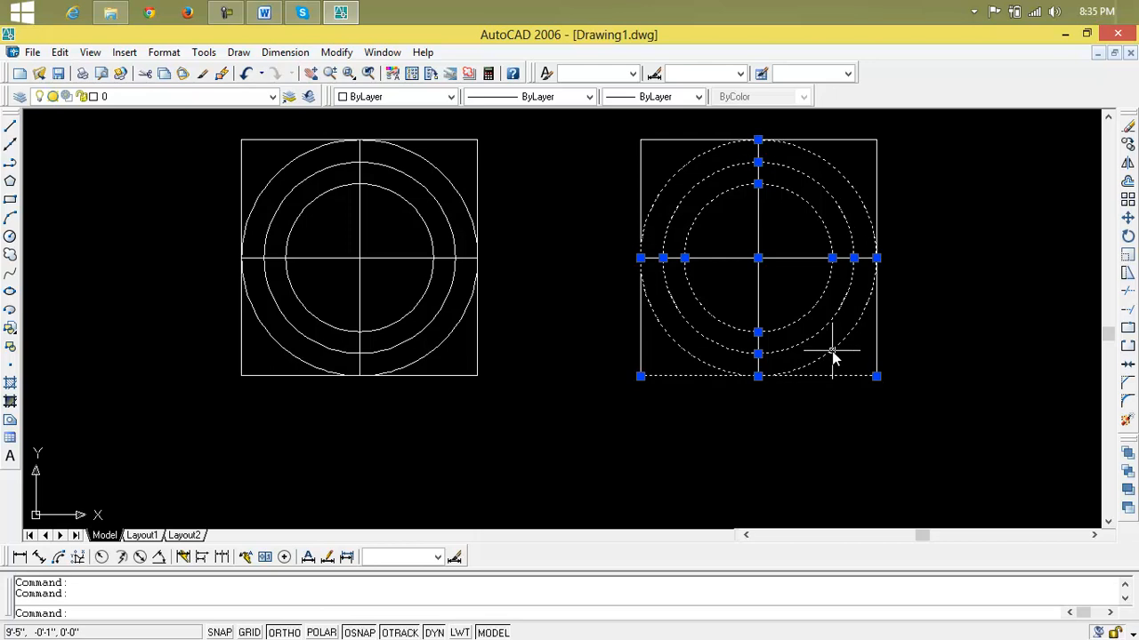
{"action": "key", "text": "Escape"}
{"action": "key", "text": "Escape"}
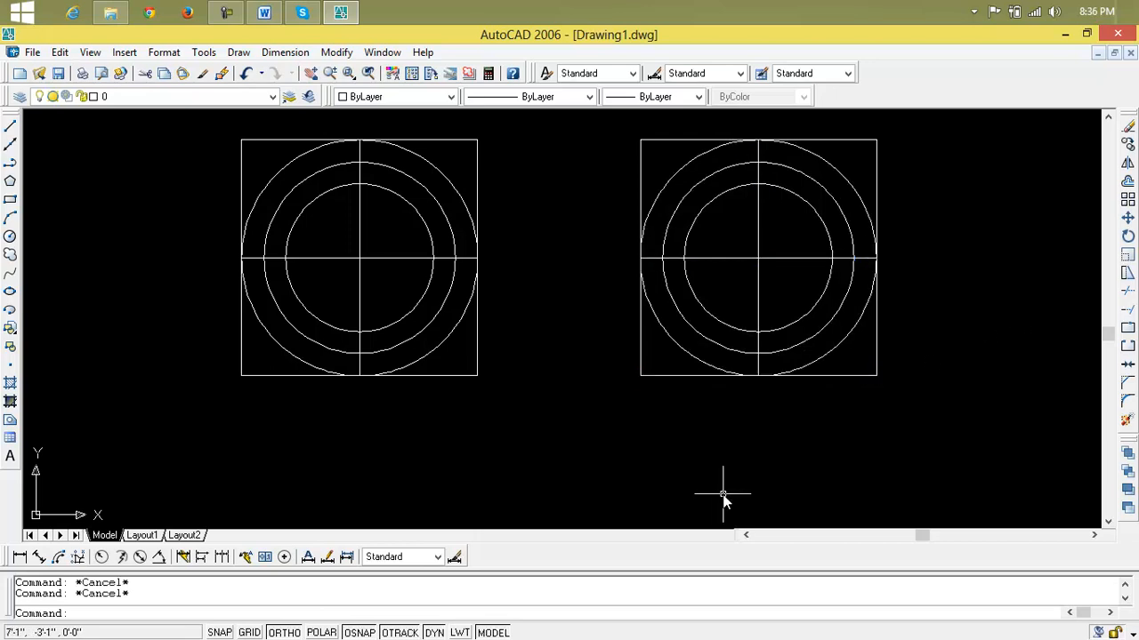
{"action": "middle_click_drag", "start_coordinate": [649, 449], "coordinate": [634, 460]}
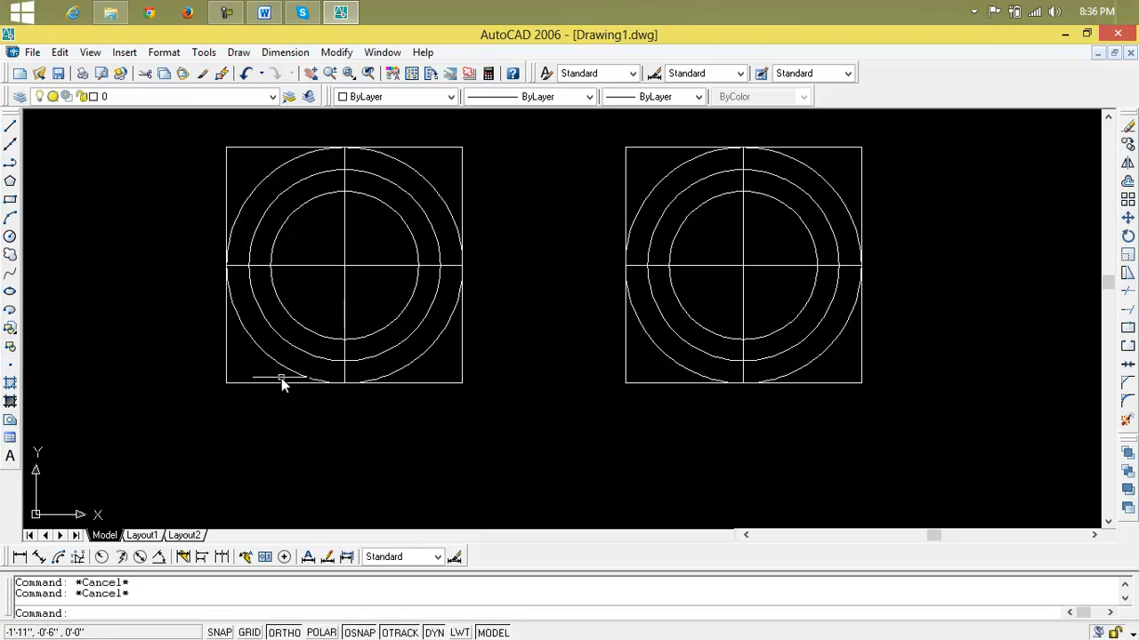
{"action": "middle_click_drag", "start_coordinate": [315, 449], "coordinate": [324, 451]}
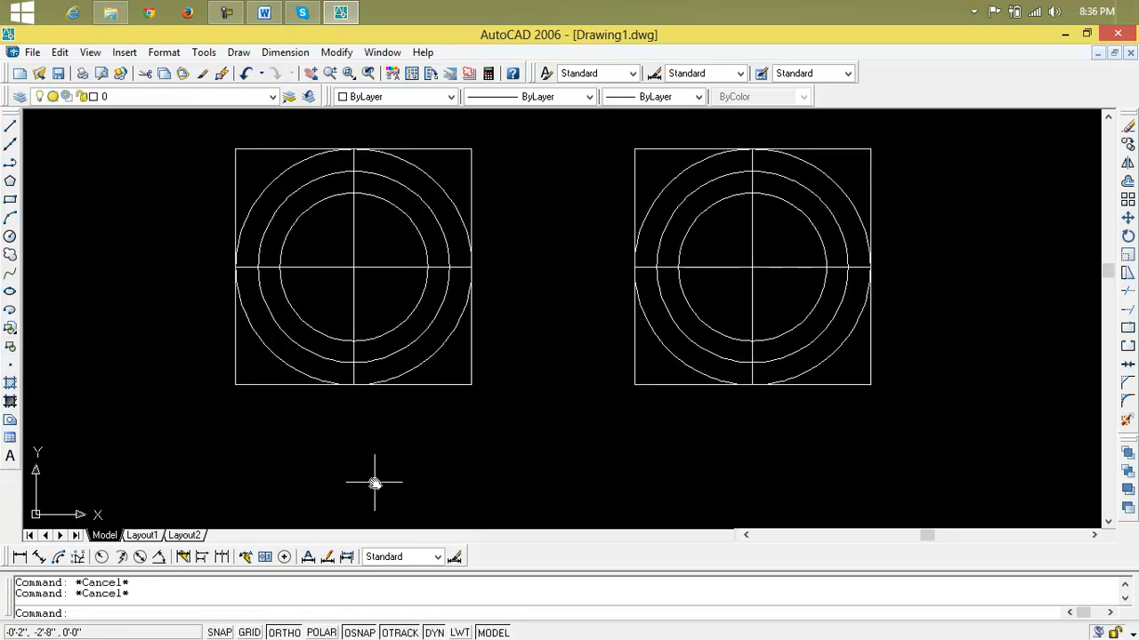
{"action": "type", "text": "b"}
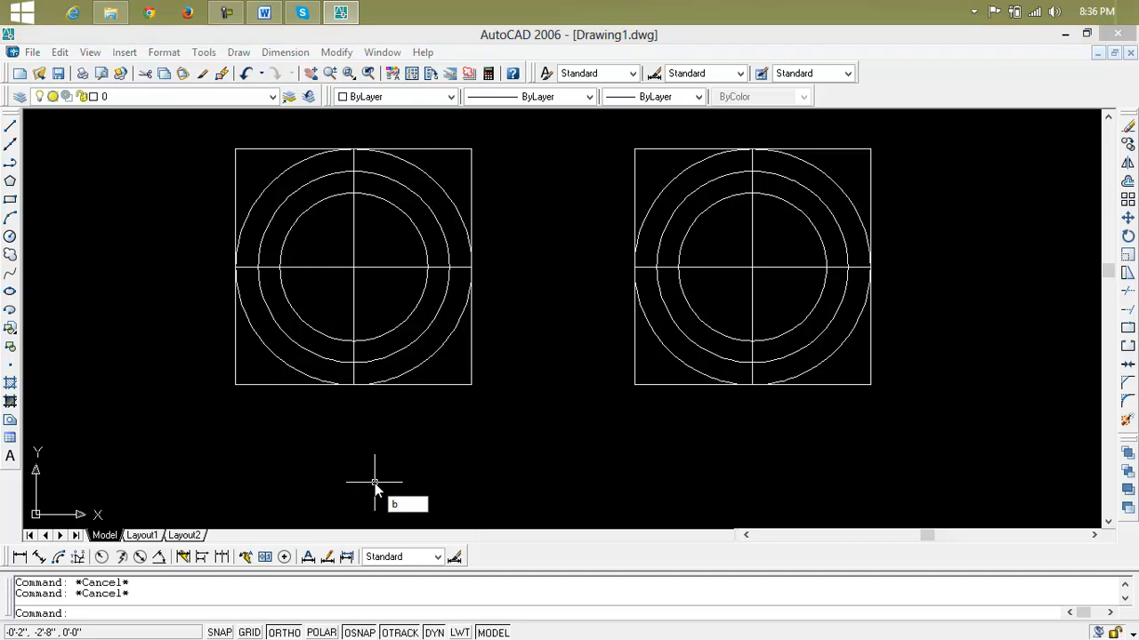
{"action": "key", "text": "Return"}
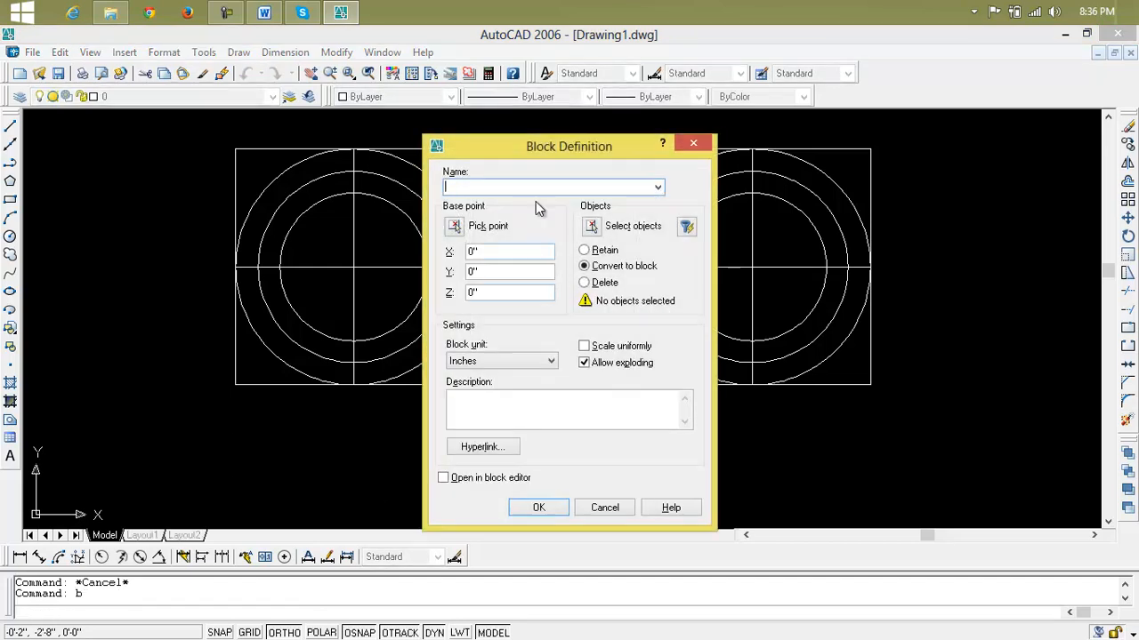
{"action": "left_click_drag", "start_coordinate": [552, 149], "coordinate": [765, 196]}
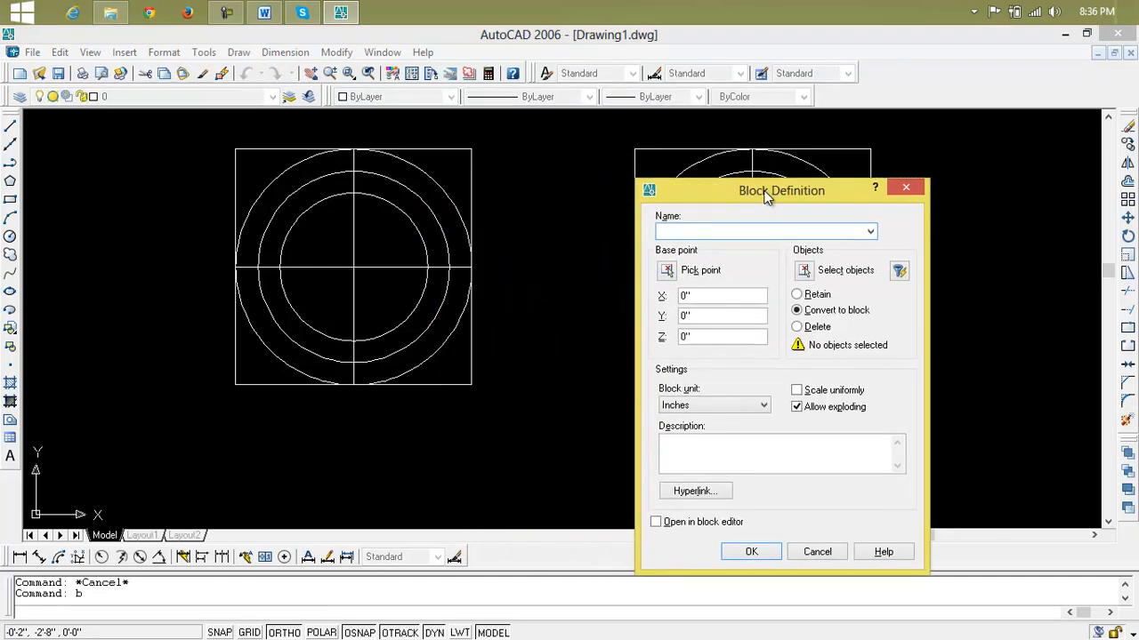
{"action": "left_click", "coordinate": [904, 188]}
- Check that both figures consist of separate objects by selecting each one as a whole, and clear the selection
{"action": "left_click", "coordinate": [528, 158]}
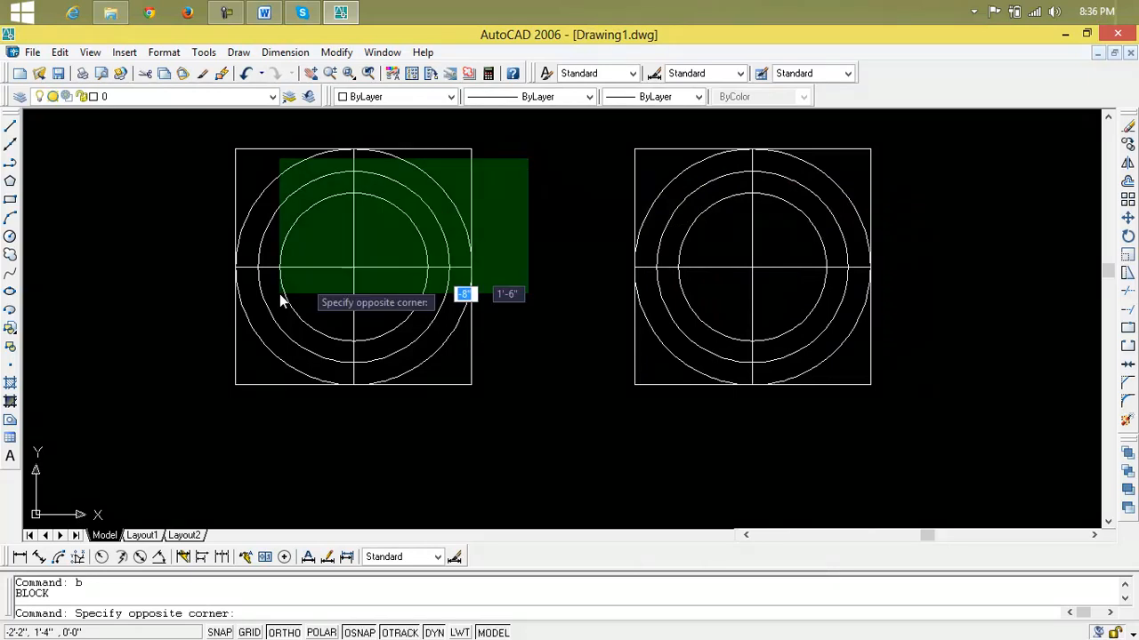
{"action": "left_click", "coordinate": [168, 390]}
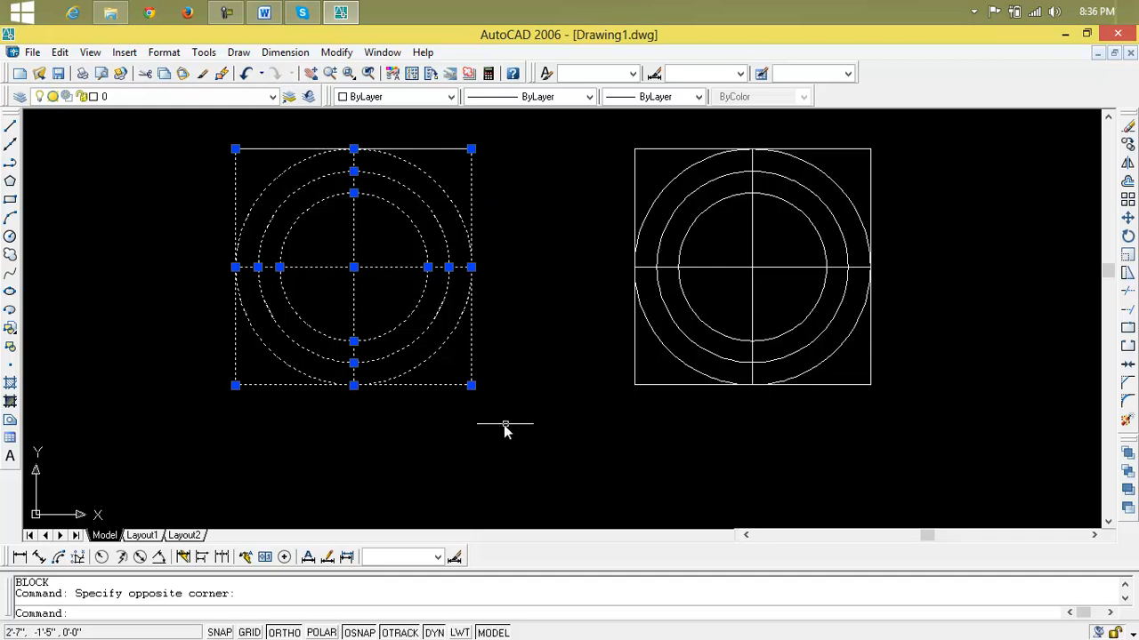
{"action": "key", "text": "Escape"}
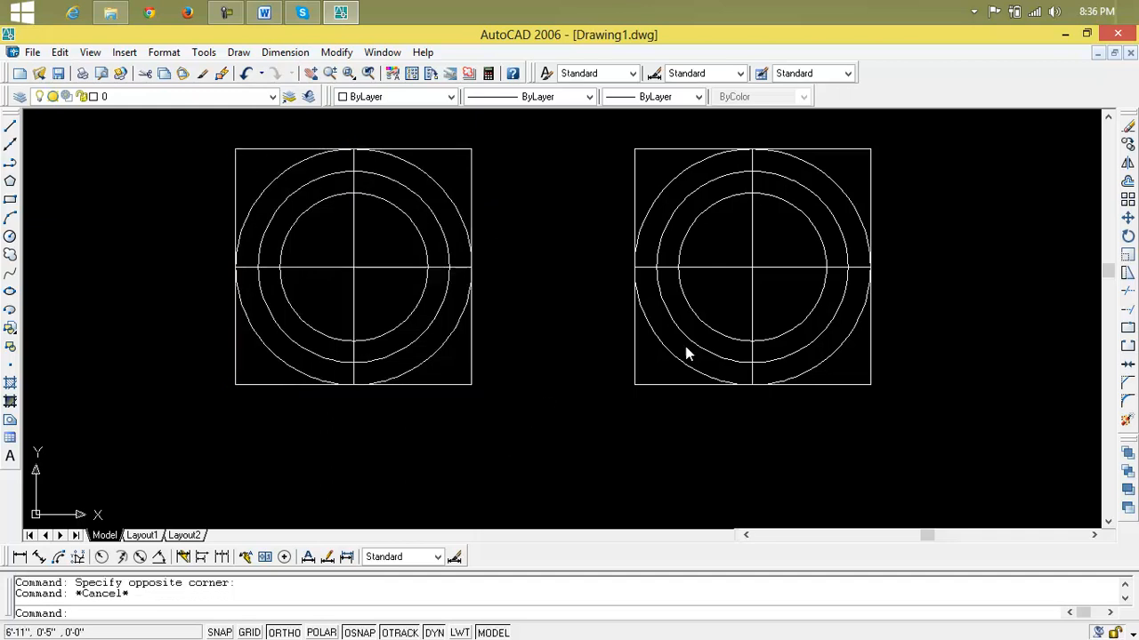
{"action": "left_click", "coordinate": [936, 140]}
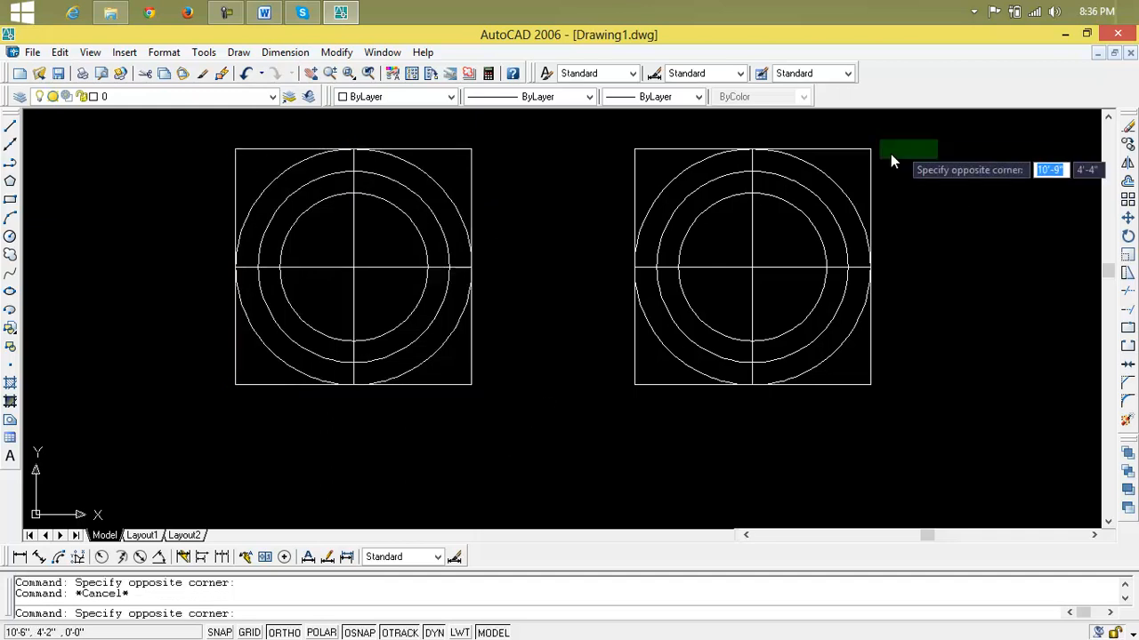
{"action": "left_click", "coordinate": [643, 406]}
{"action": "key", "text": "Escape"}
- Define the left figure's square, midlines and circles as a block named "block", converted in place, with the square's top-left corner as base point
{"action": "type", "text": "b"}
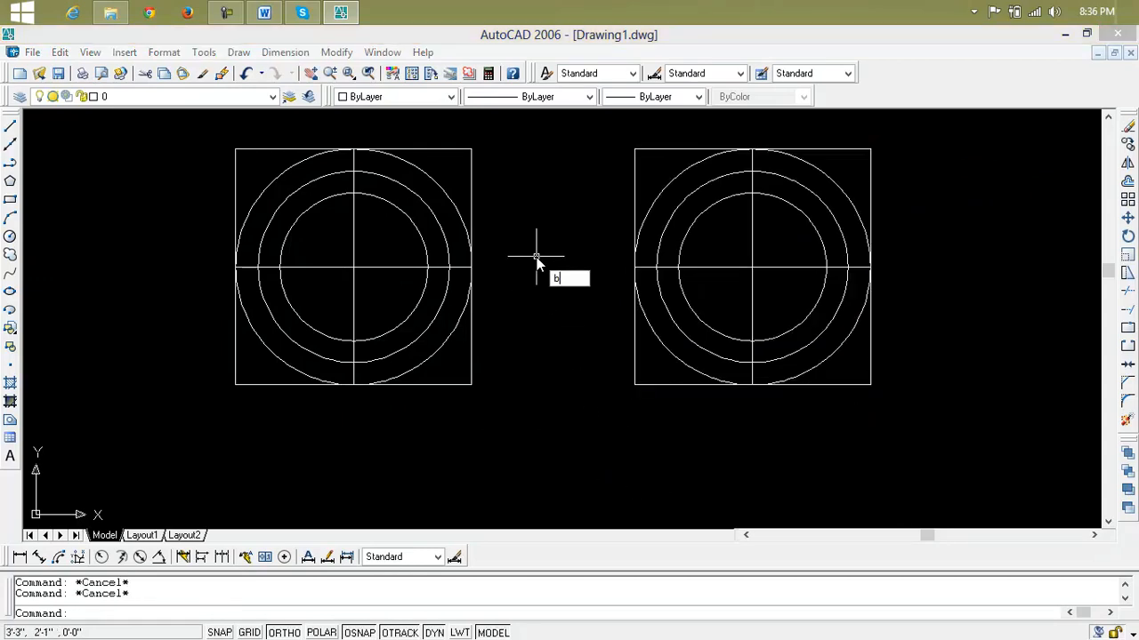
{"action": "key", "text": "Return"}
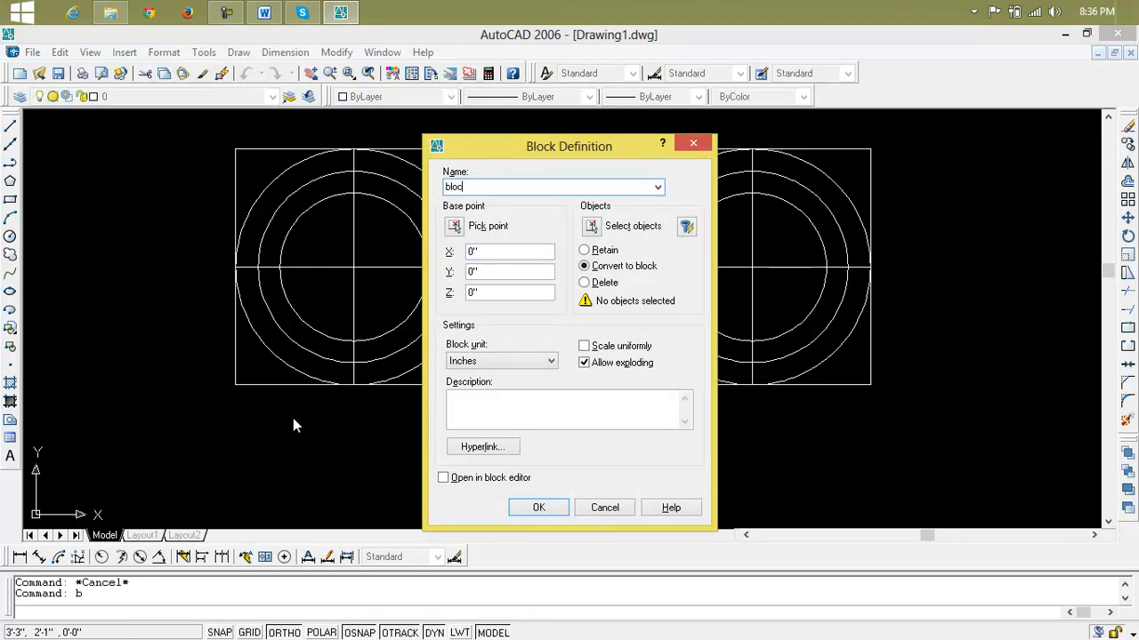
{"action": "left_click", "coordinate": [592, 226]}
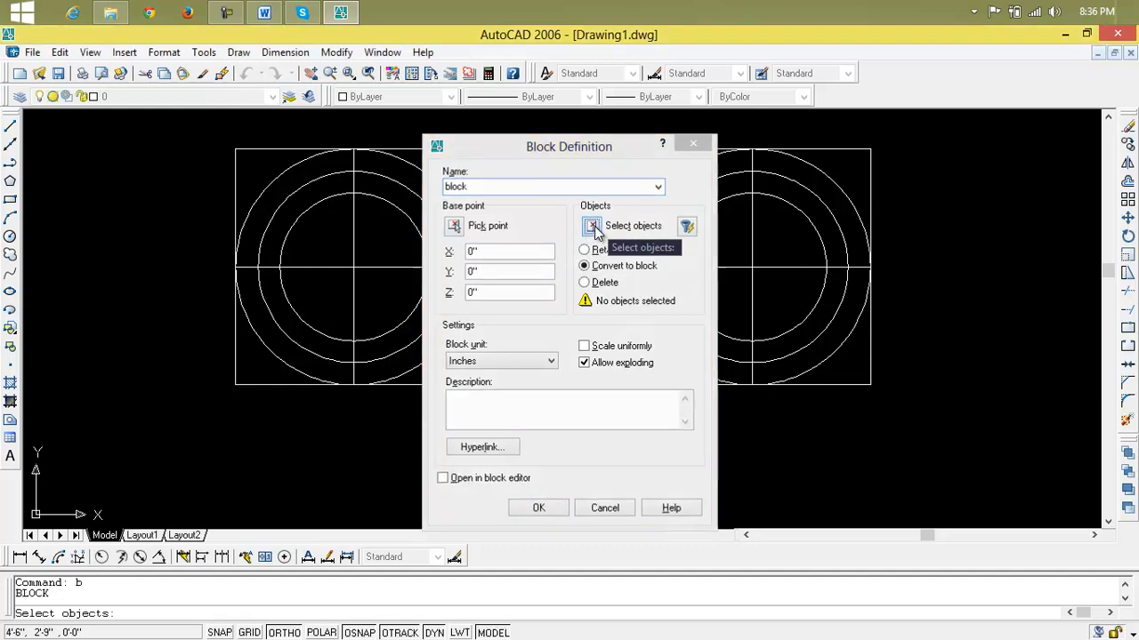
{"action": "left_click", "coordinate": [511, 126]}
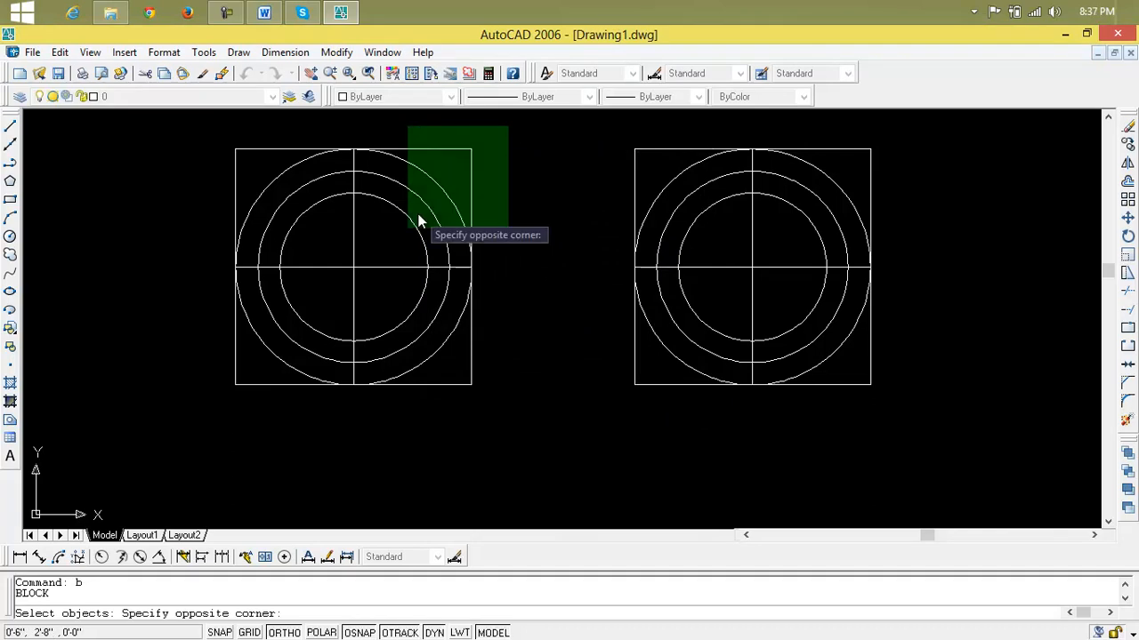
{"action": "left_click", "coordinate": [164, 471]}
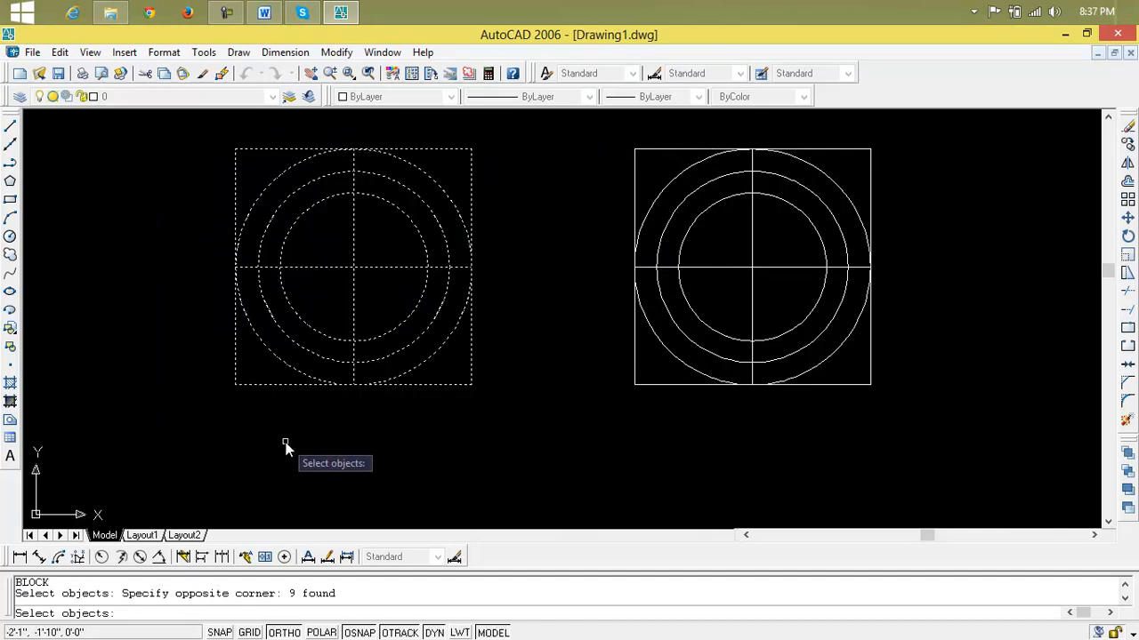
{"action": "key", "text": "Return"}
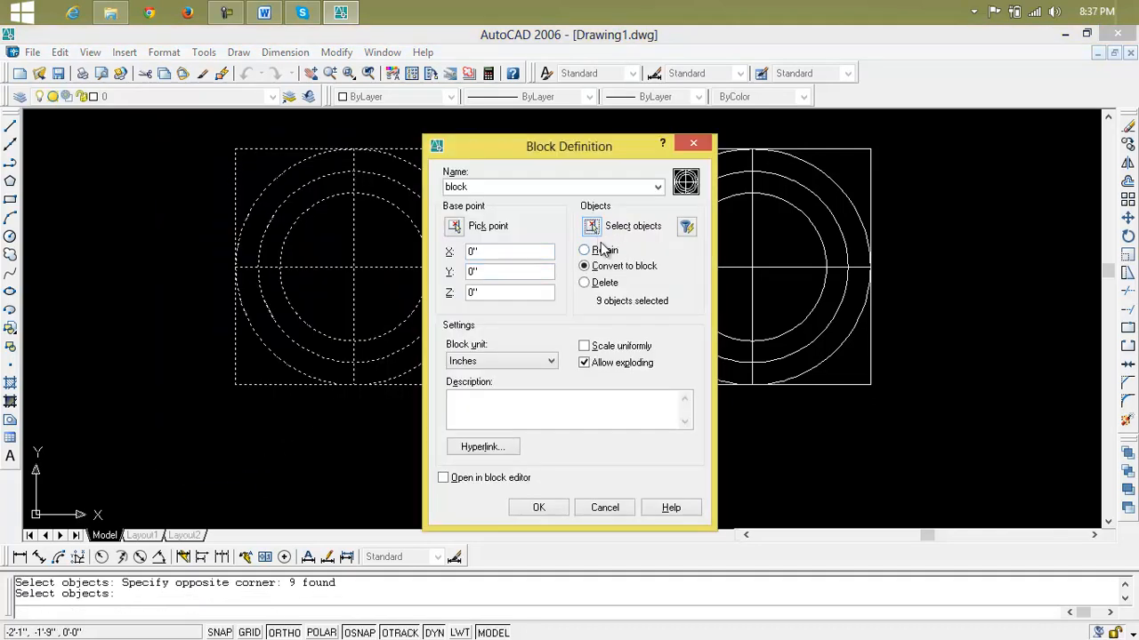
{"action": "left_click", "coordinate": [454, 227]}
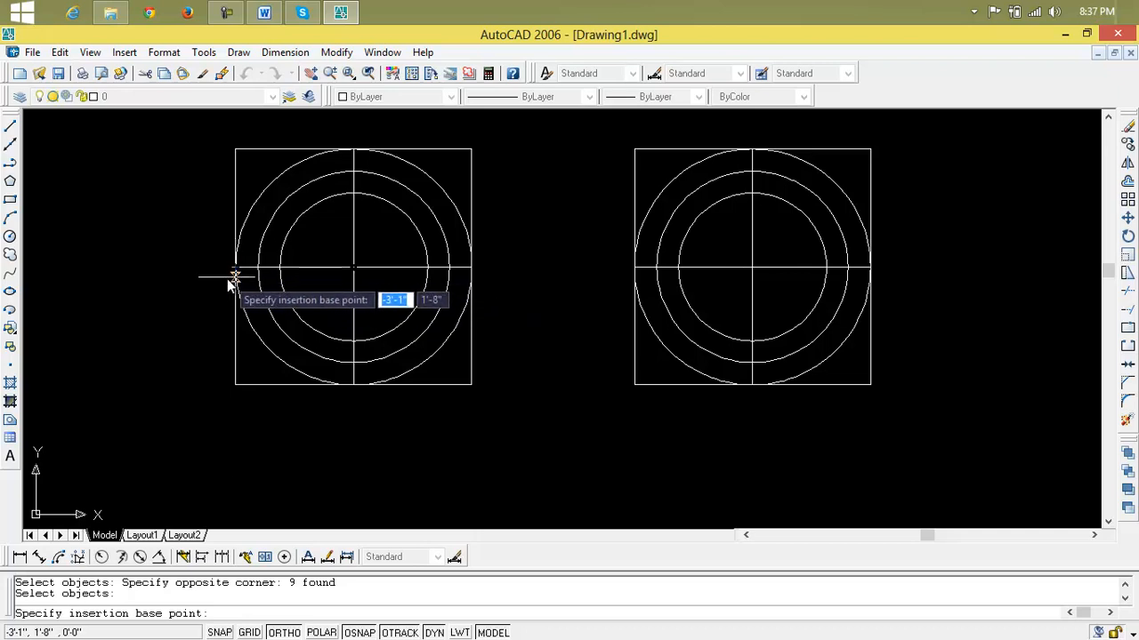
{"action": "left_click", "coordinate": [238, 151]}
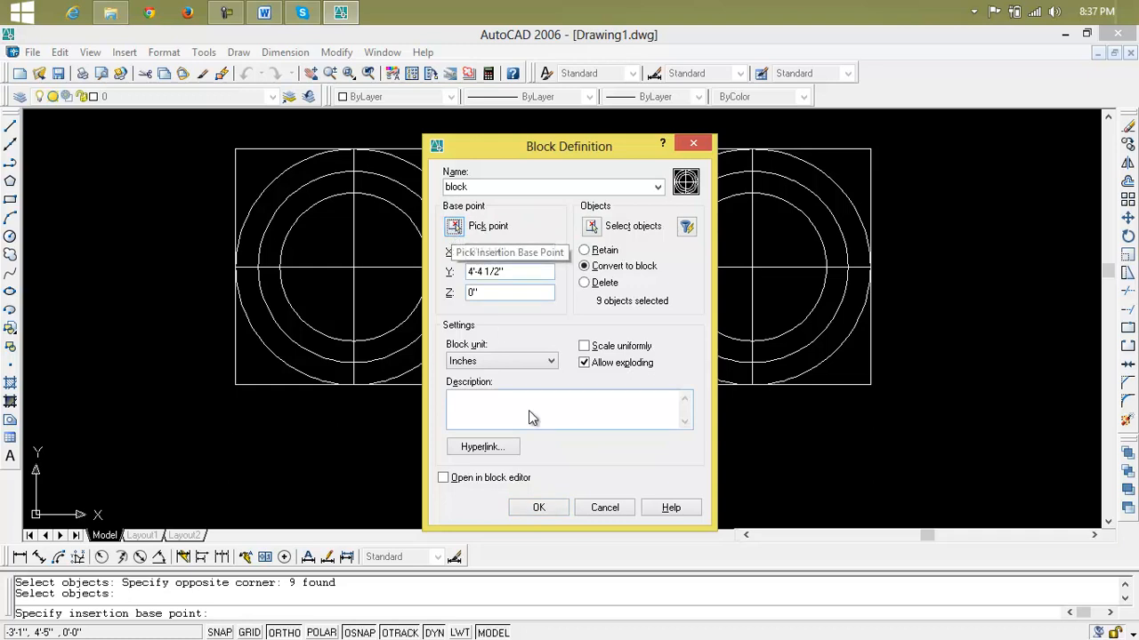
{"action": "left_click", "coordinate": [555, 512]}
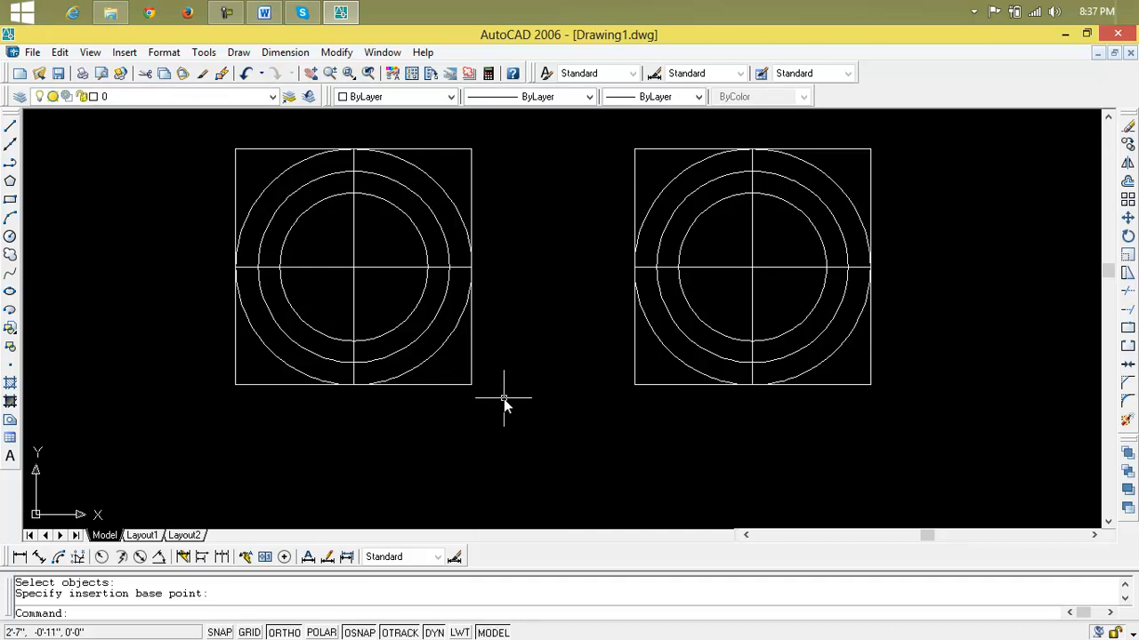
- Select the left block and move it straight down by its single grip at the top-left corner
{"action": "left_click", "coordinate": [515, 153]}
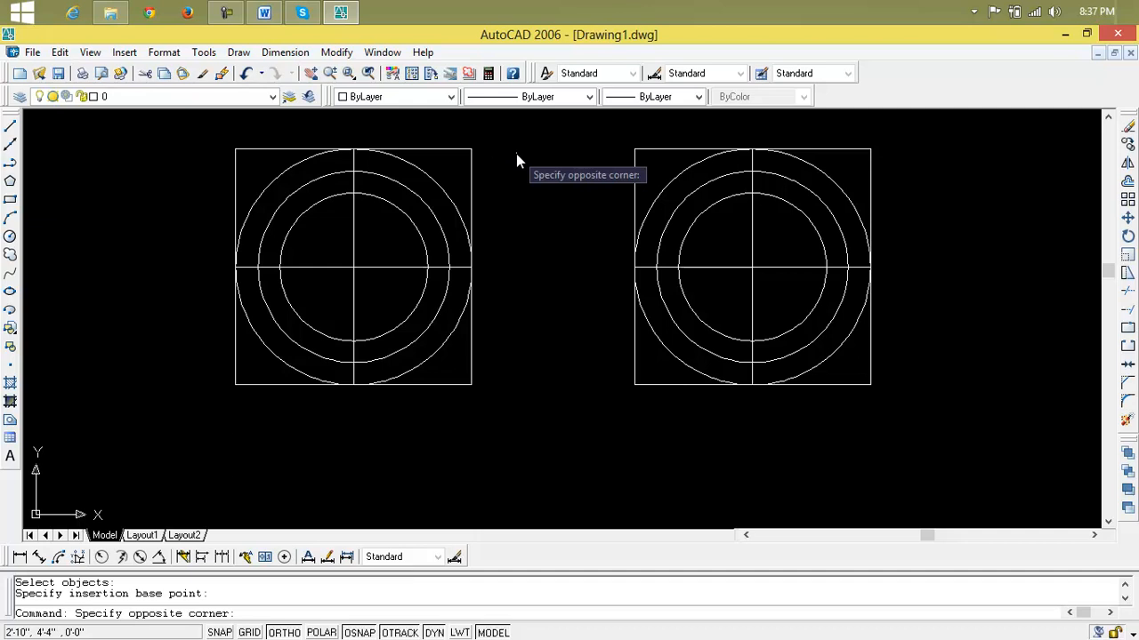
{"action": "left_click", "coordinate": [375, 383]}
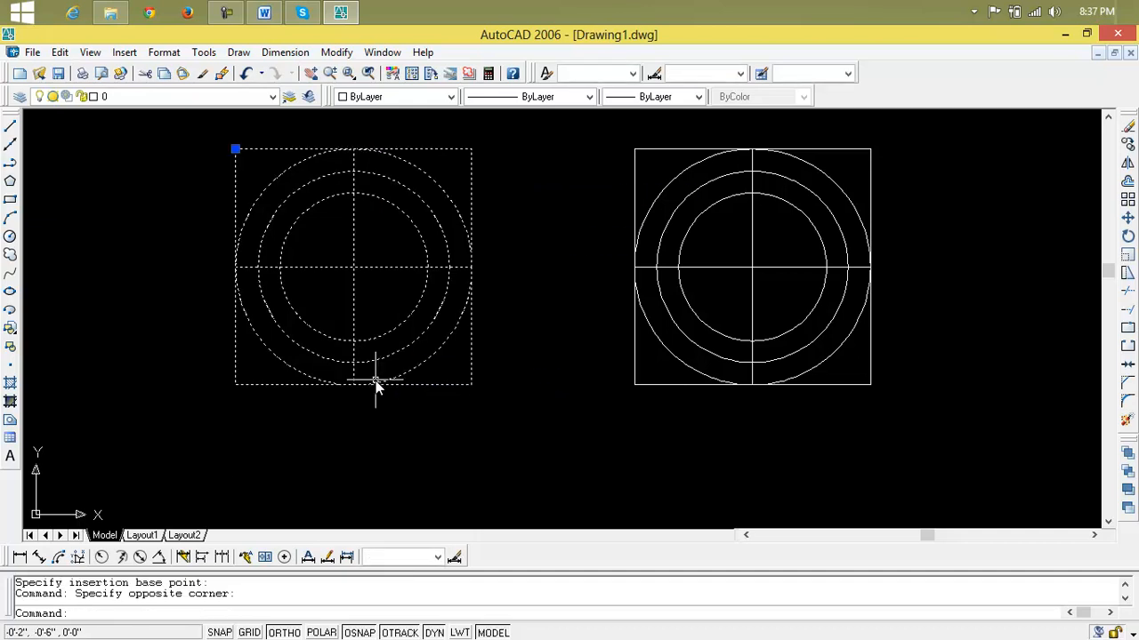
{"action": "left_click", "coordinate": [235, 151]}
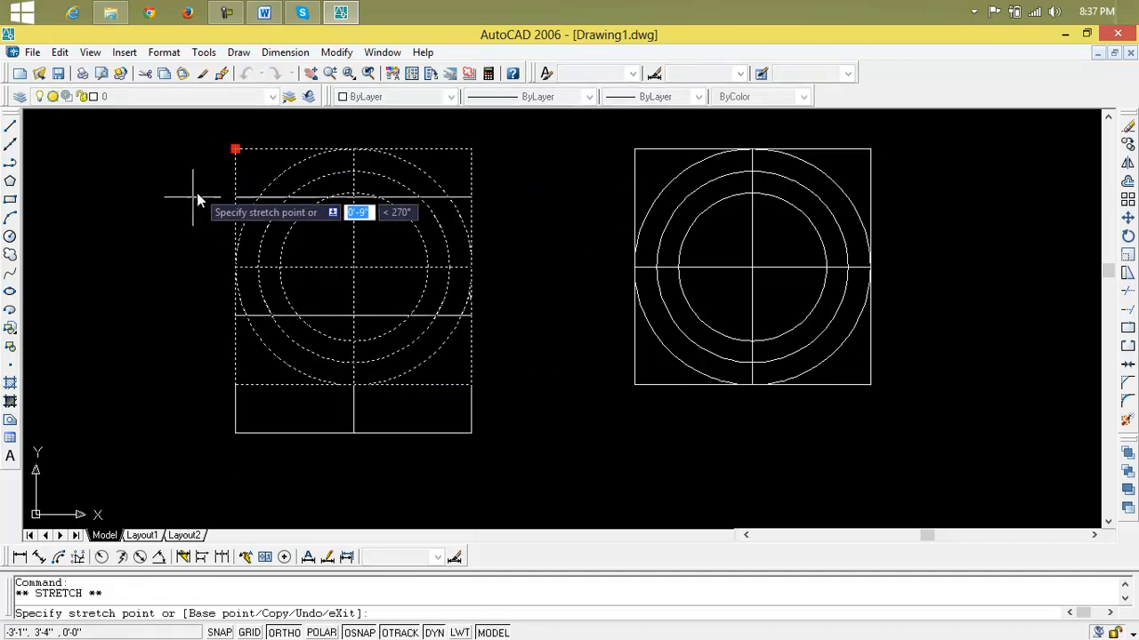
{"action": "left_click", "coordinate": [169, 234]}
- Examine the grips of the right figure's separate objects by selecting all of them, and clear the selection
{"action": "left_click", "coordinate": [956, 154]}
{"action": "left_click", "coordinate": [628, 403]}
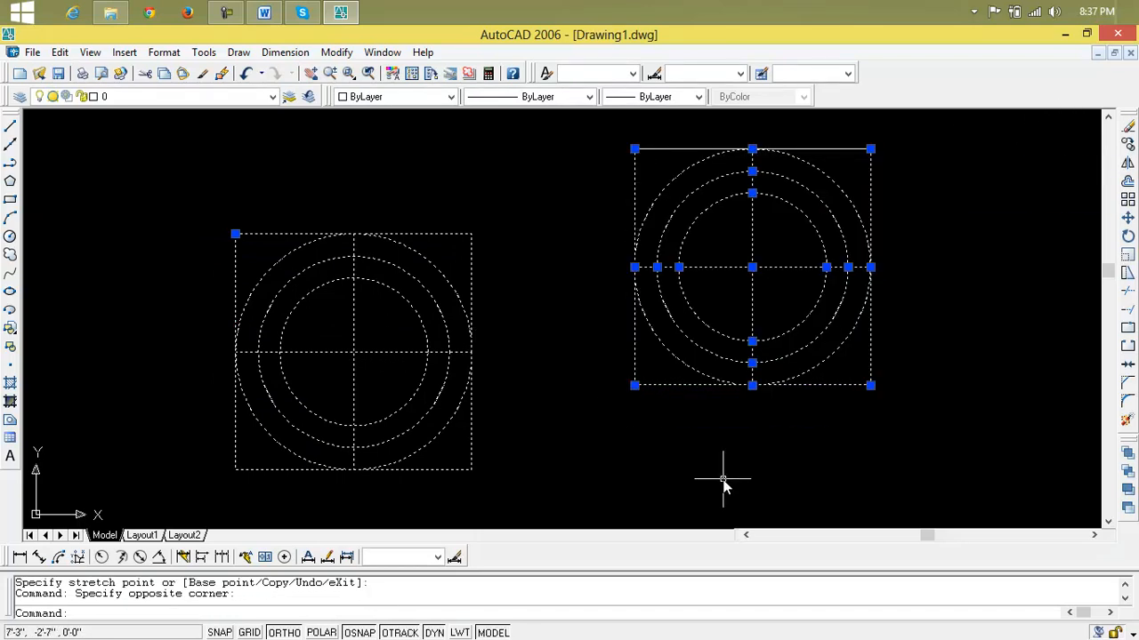
{"action": "key", "text": "Escape"}
{"action": "key", "text": "Escape"}
- Try stretching the fully selected right figure outward from the grip at its right edge's midpoint, and undo the stretch
{"action": "left_click", "coordinate": [949, 134]}
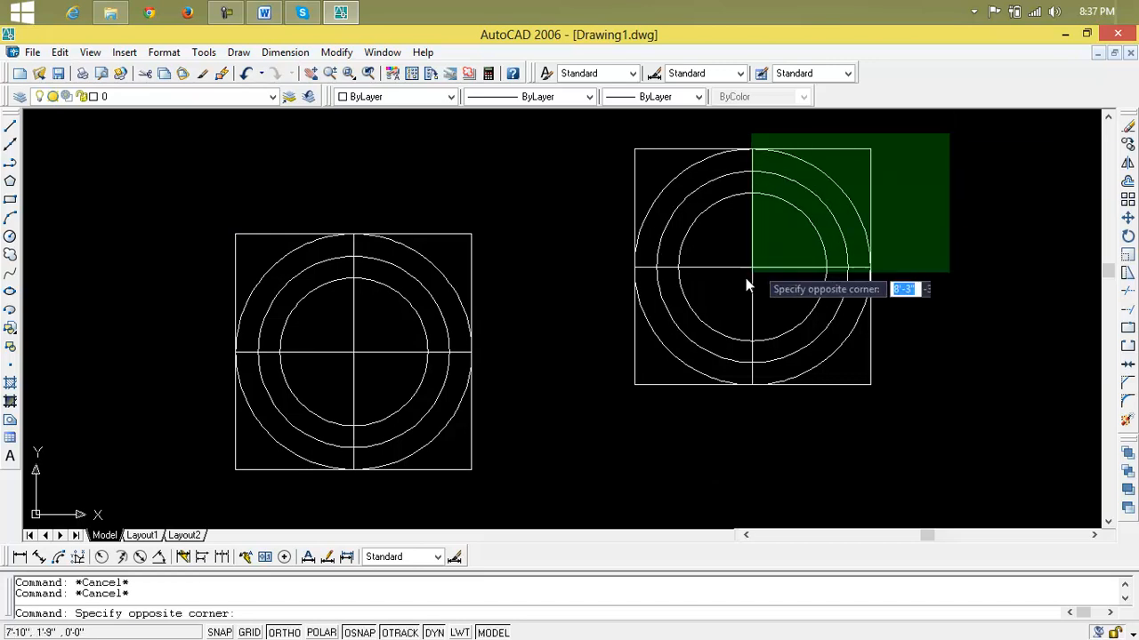
{"action": "left_click", "coordinate": [652, 419]}
{"action": "left_click", "coordinate": [870, 266]}
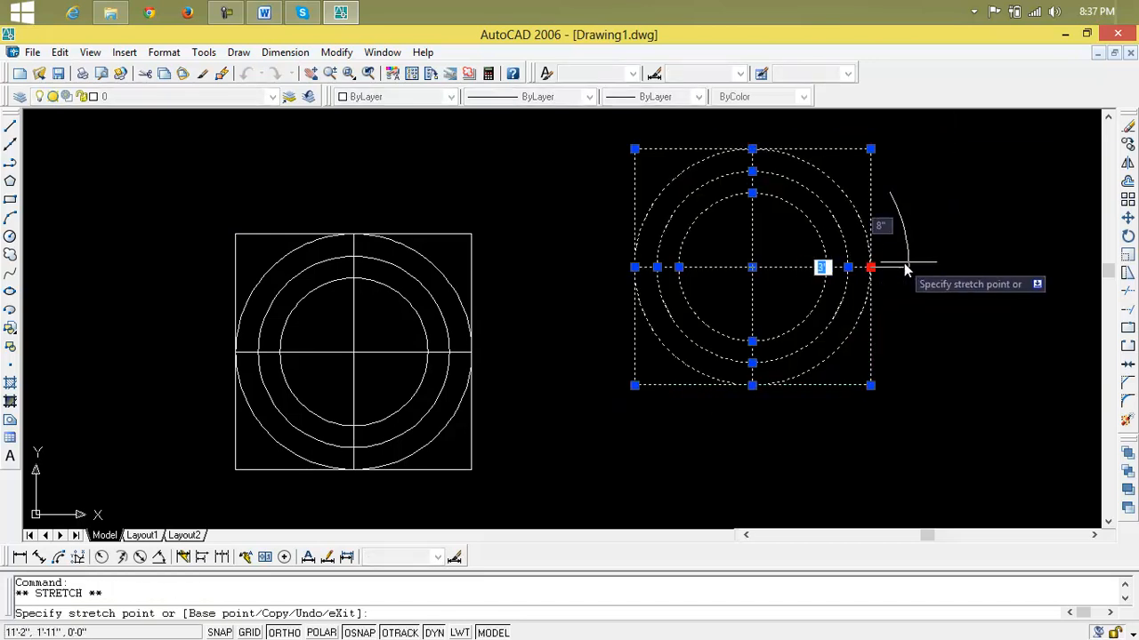
{"action": "left_click", "coordinate": [976, 267]}
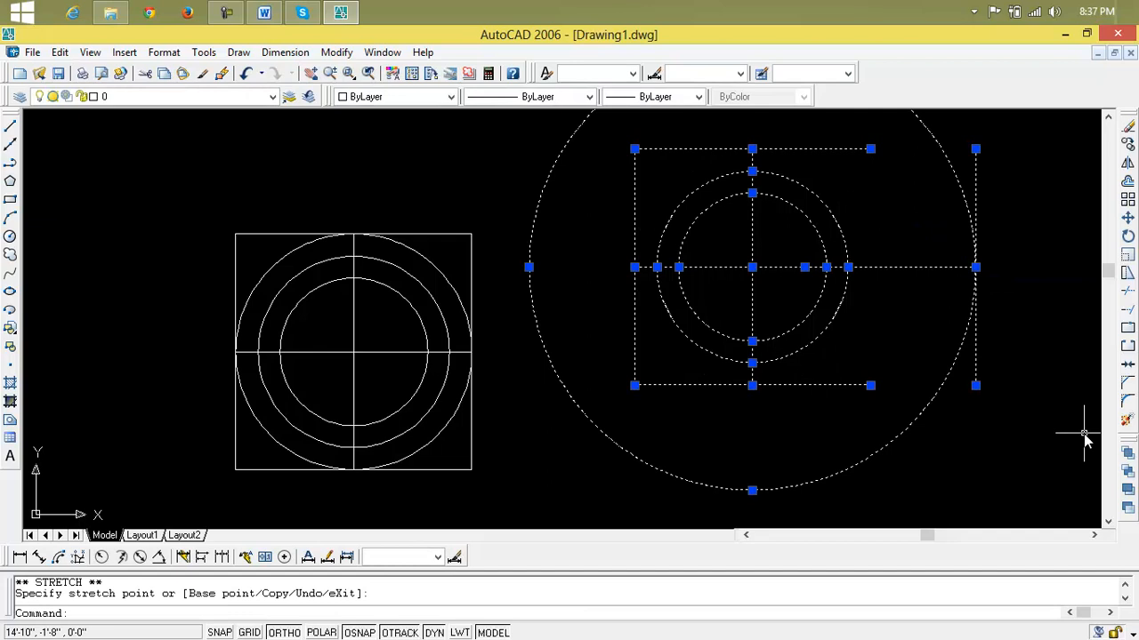
{"action": "key", "text": "ctrl+z"}
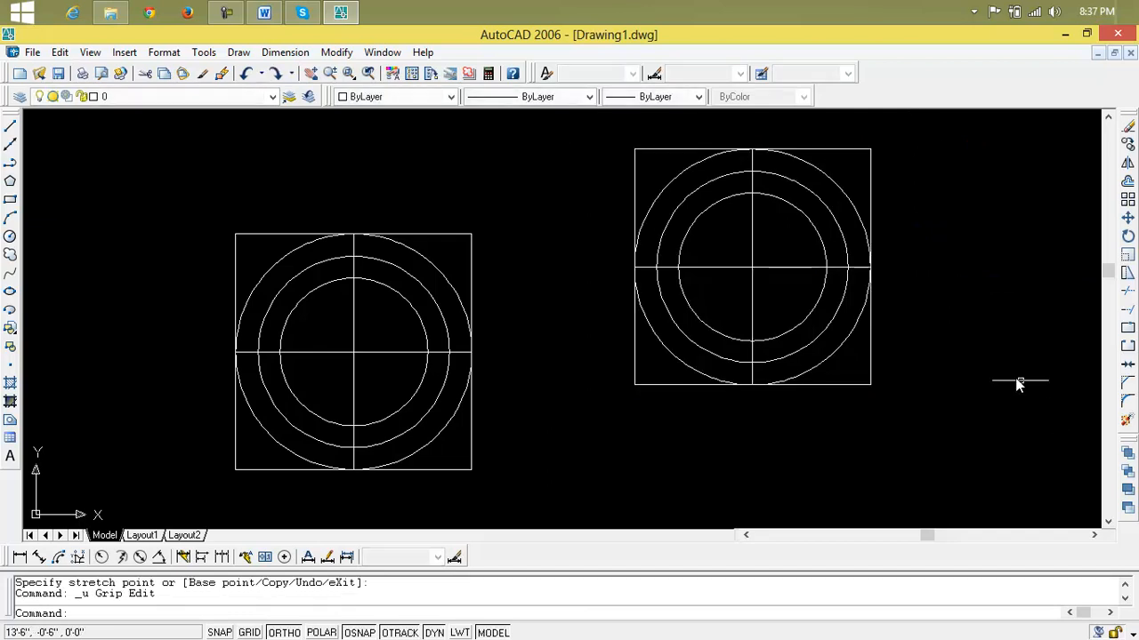
- Try stretching only the right figure's horizontal midline to the right by its end grip, and undo the stretch
{"action": "left_click", "coordinate": [779, 267]}
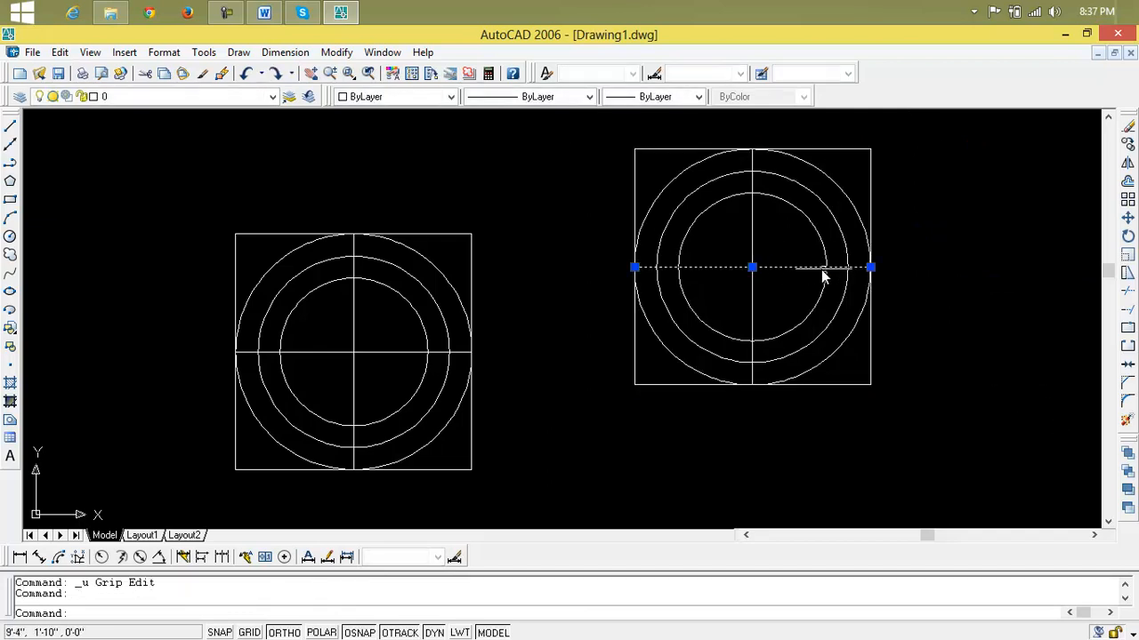
{"action": "left_click", "coordinate": [871, 267]}
{"action": "left_click", "coordinate": [972, 267]}
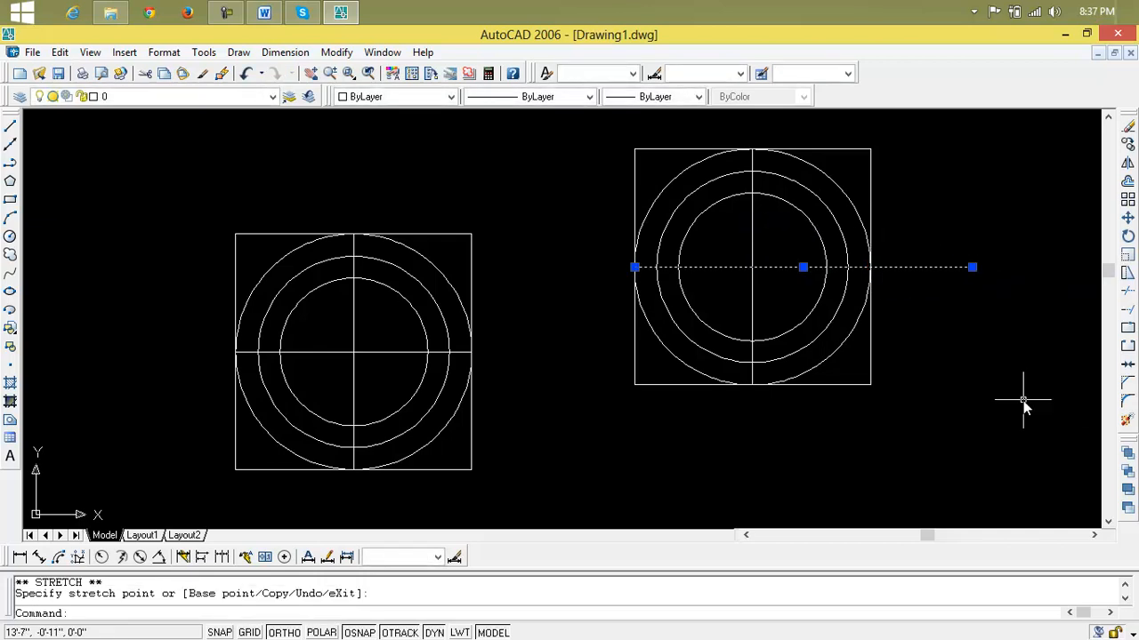
{"action": "key", "text": "ctrl+z"}
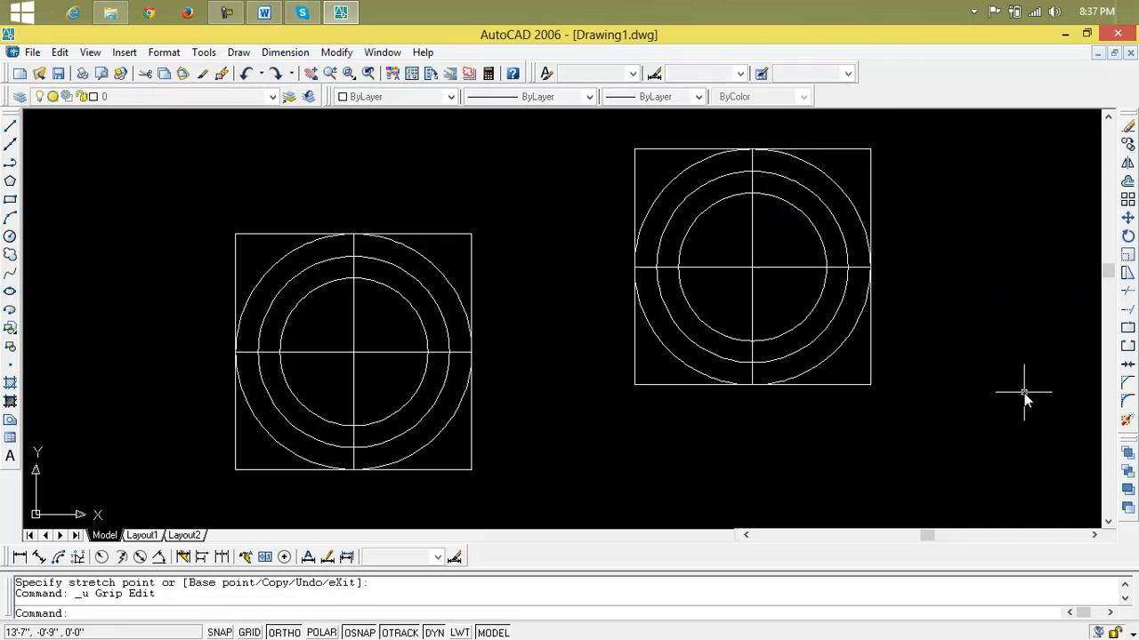
- Select the left block and move it about 1'-4" to the left by its base-point grip
{"action": "left_click", "coordinate": [517, 214]}
{"action": "left_click", "coordinate": [186, 471]}
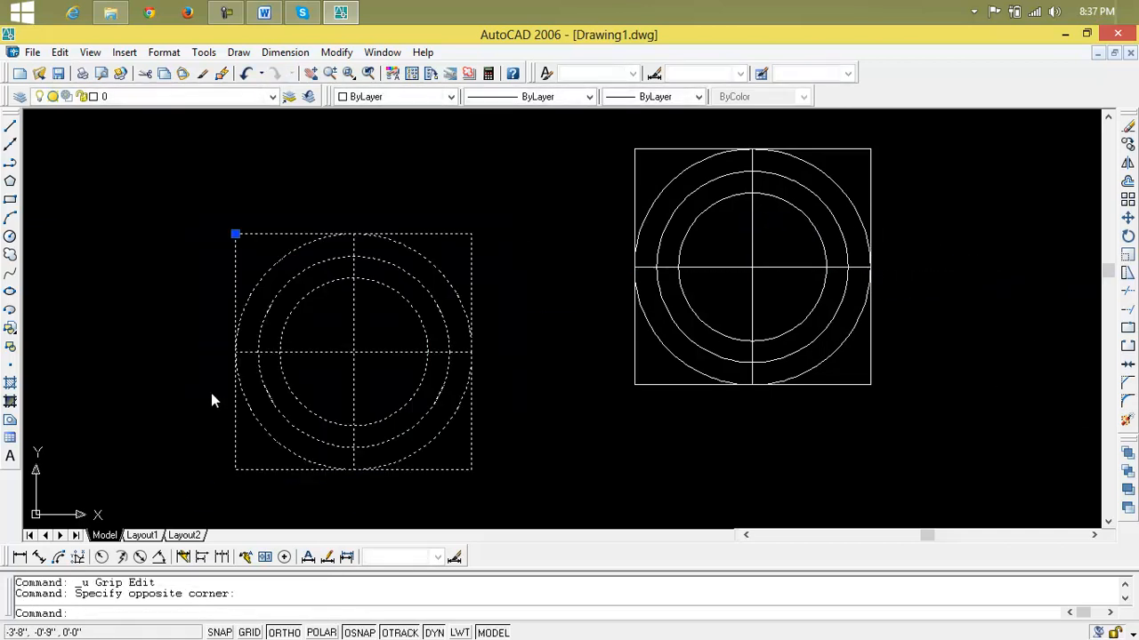
{"action": "left_click", "coordinate": [236, 234]}
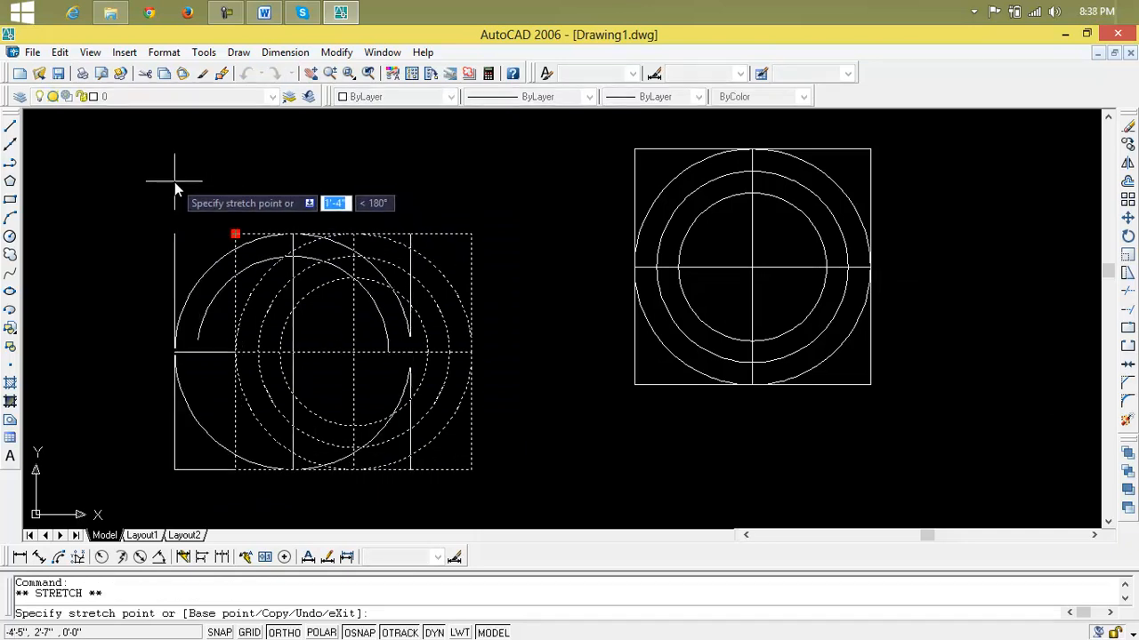
{"action": "left_click", "coordinate": [177, 182]}
- Move the block about 4'-3" to the right by its grip, return it to its previous position and clear the selection
{"action": "left_click", "coordinate": [175, 235]}
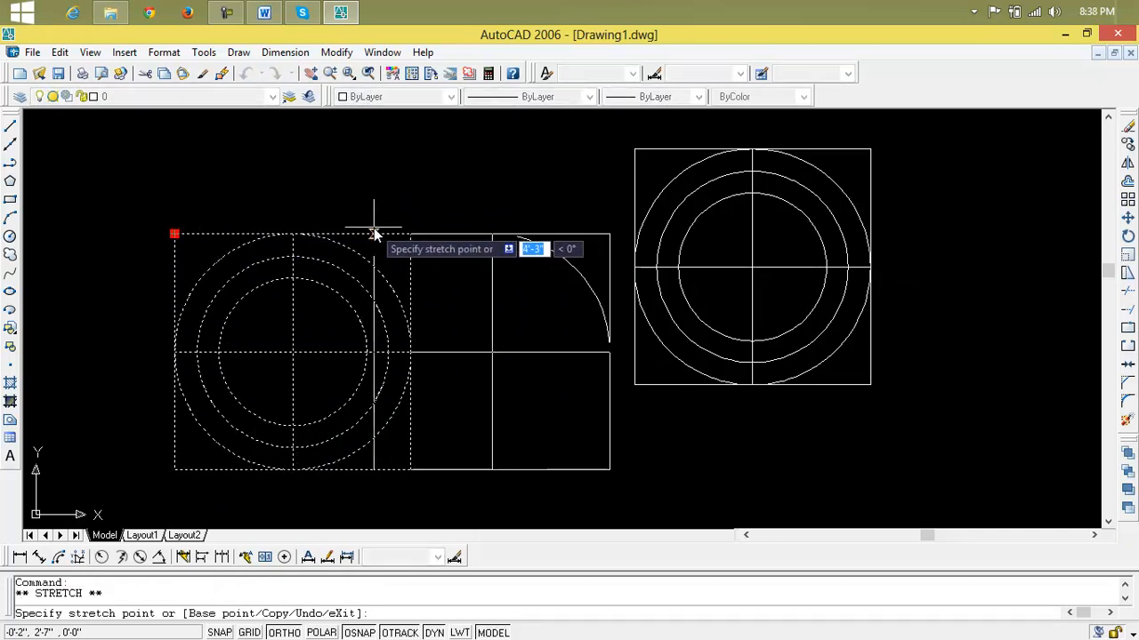
{"action": "left_click", "coordinate": [374, 234]}
{"action": "left_click", "coordinate": [374, 234]}
{"action": "left_click", "coordinate": [174, 234]}
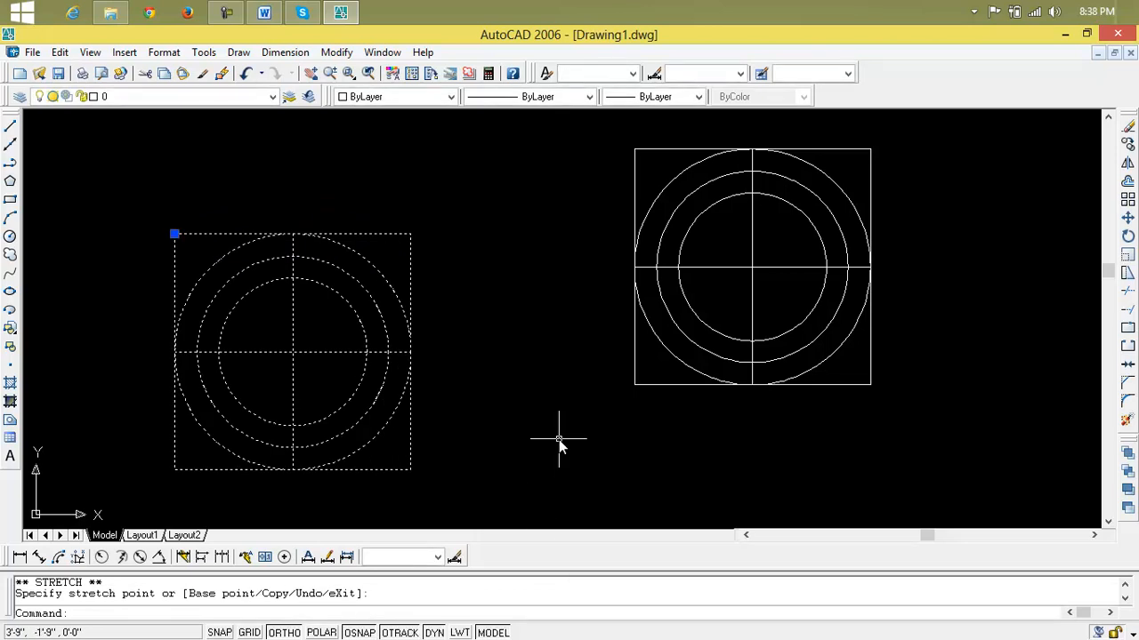
{"action": "key", "text": "Escape"}
- Zoom to show the entire drawing and frame both figures in view
{"action": "scroll", "coordinate": [559, 440], "scroll_direction": "down", "scroll_amount": 1}
{"action": "middle_click_drag", "start_coordinate": [559, 440], "coordinate": [534, 367]}
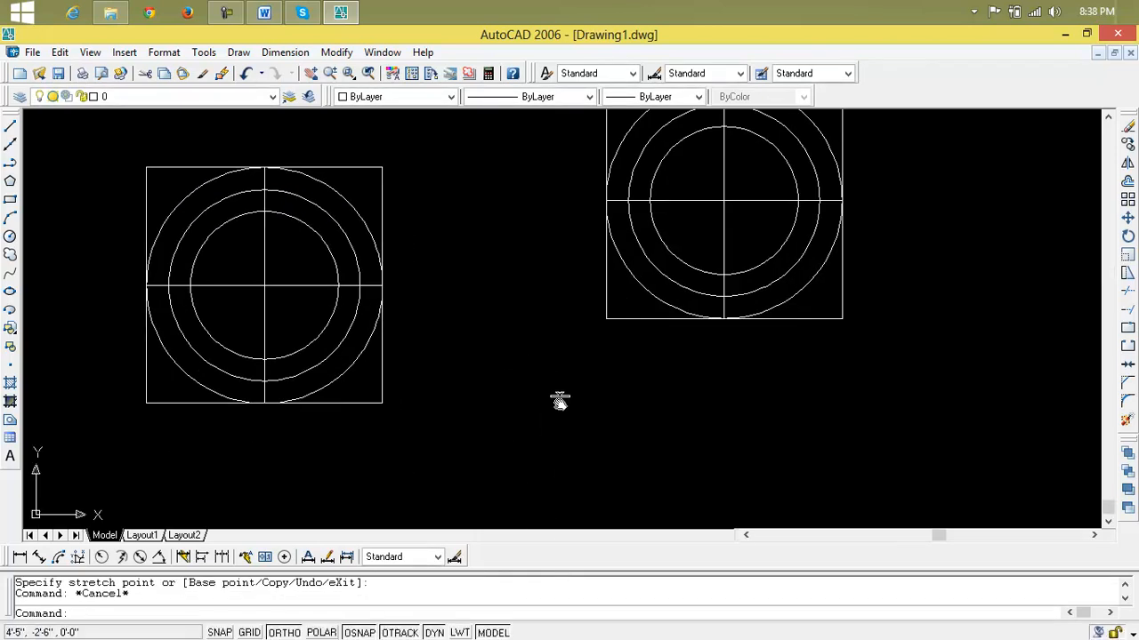
{"action": "scroll", "coordinate": [574, 425], "scroll_direction": "up", "scroll_amount": 3}
{"action": "type", "text": "za"}
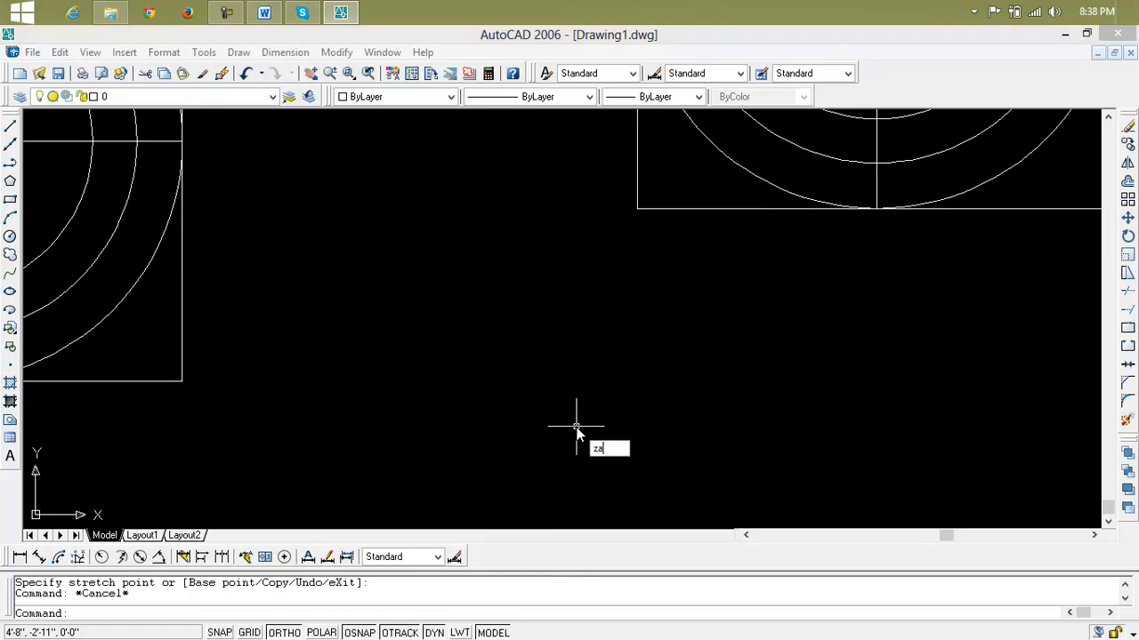
{"action": "key", "text": "Escape"}
{"action": "type", "text": "z"}
{"action": "key", "text": "Return"}
{"action": "type", "text": "a"}
{"action": "key", "text": "Return"}
{"action": "scroll", "coordinate": [592, 415], "scroll_direction": "down", "scroll_amount": 3}
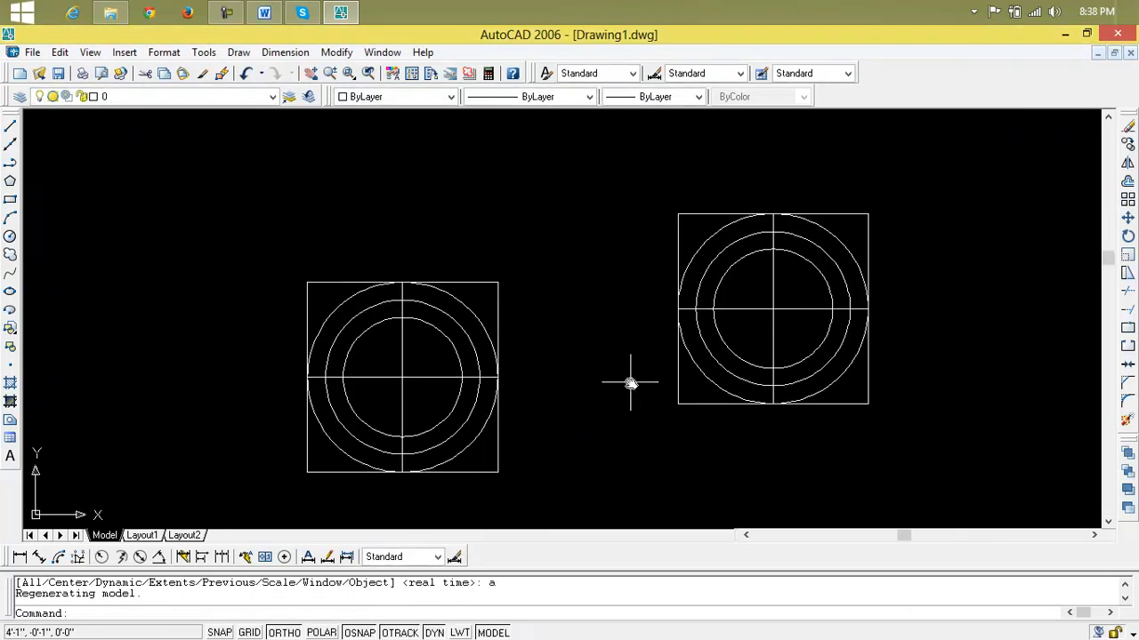
{"action": "scroll", "coordinate": [630, 386], "scroll_direction": "up", "scroll_amount": 1}
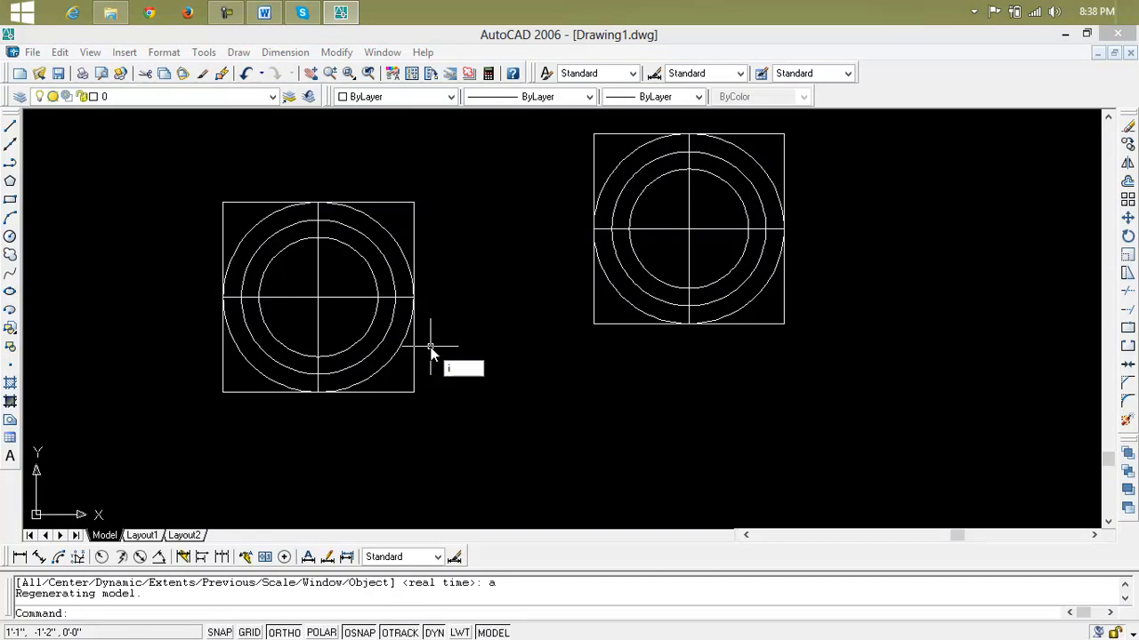
- Insert the block named "block" with an on-screen insertion point, placing it below and between the two existing figures
{"action": "type", "text": "i"}
{"action": "key", "text": "Return"}
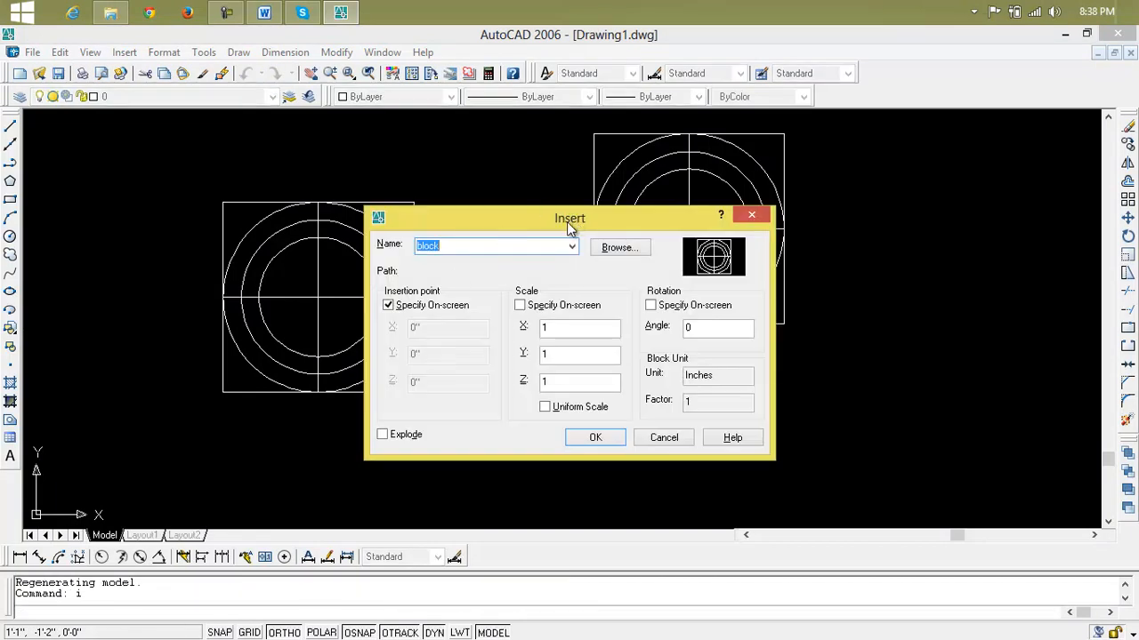
{"action": "left_click_drag", "start_coordinate": [572, 219], "coordinate": [515, 241]}
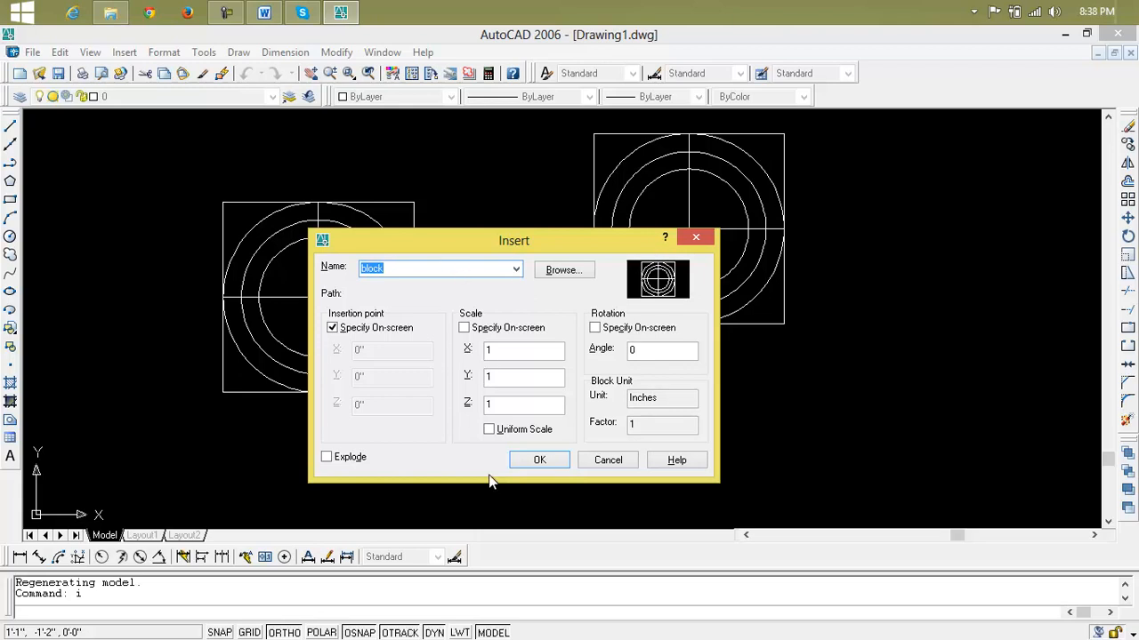
{"action": "left_click", "coordinate": [563, 271]}
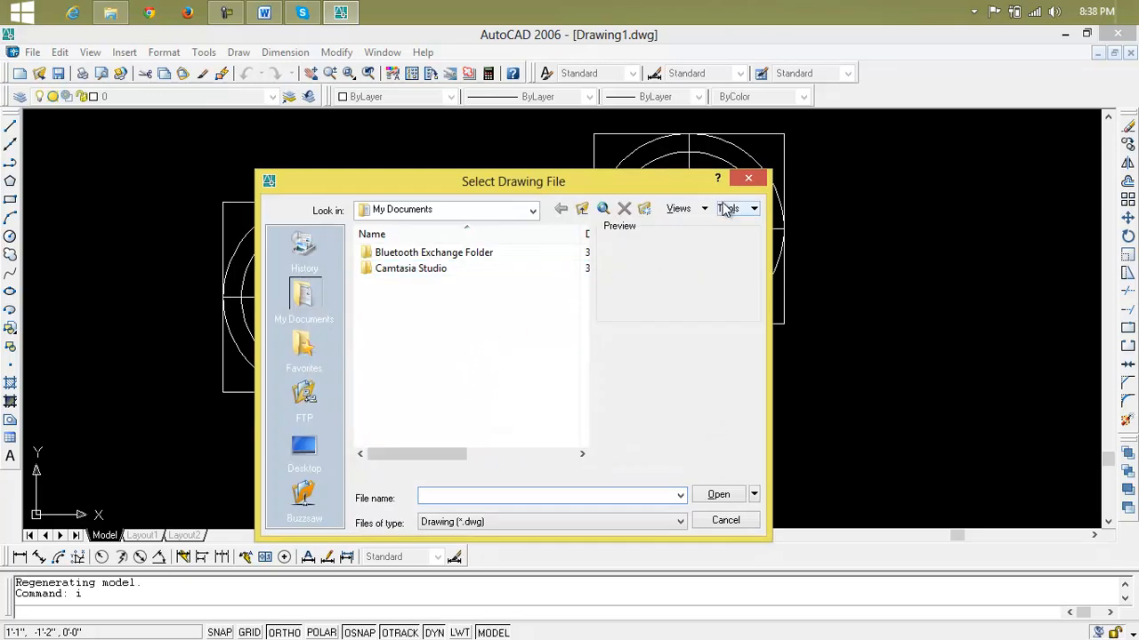
{"action": "left_click", "coordinate": [749, 180]}
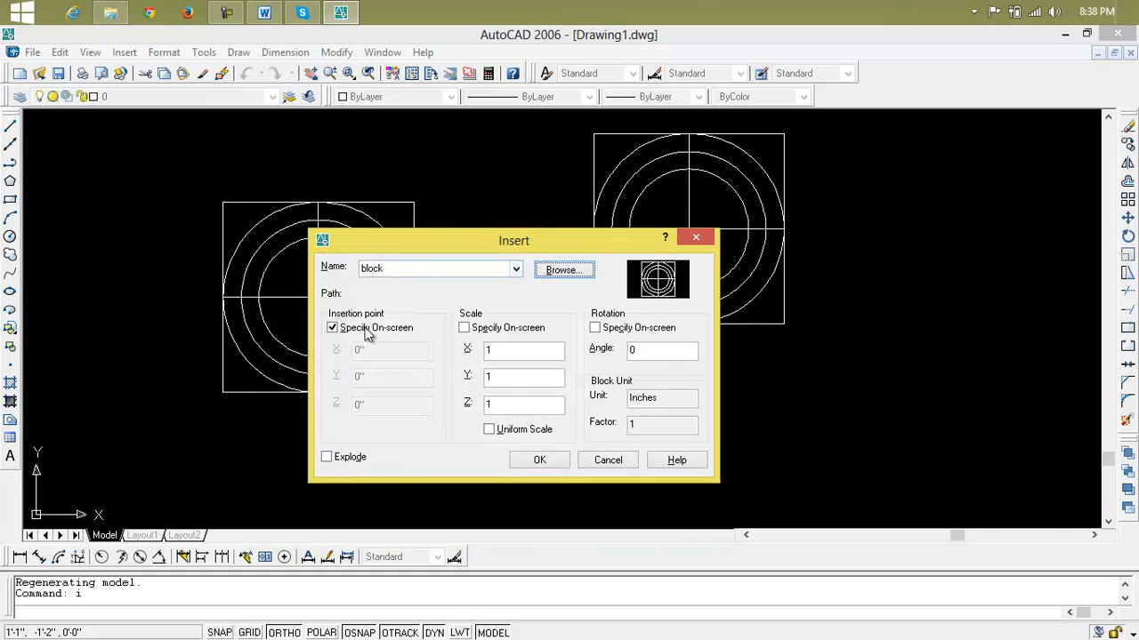
{"action": "left_click", "coordinate": [515, 269]}
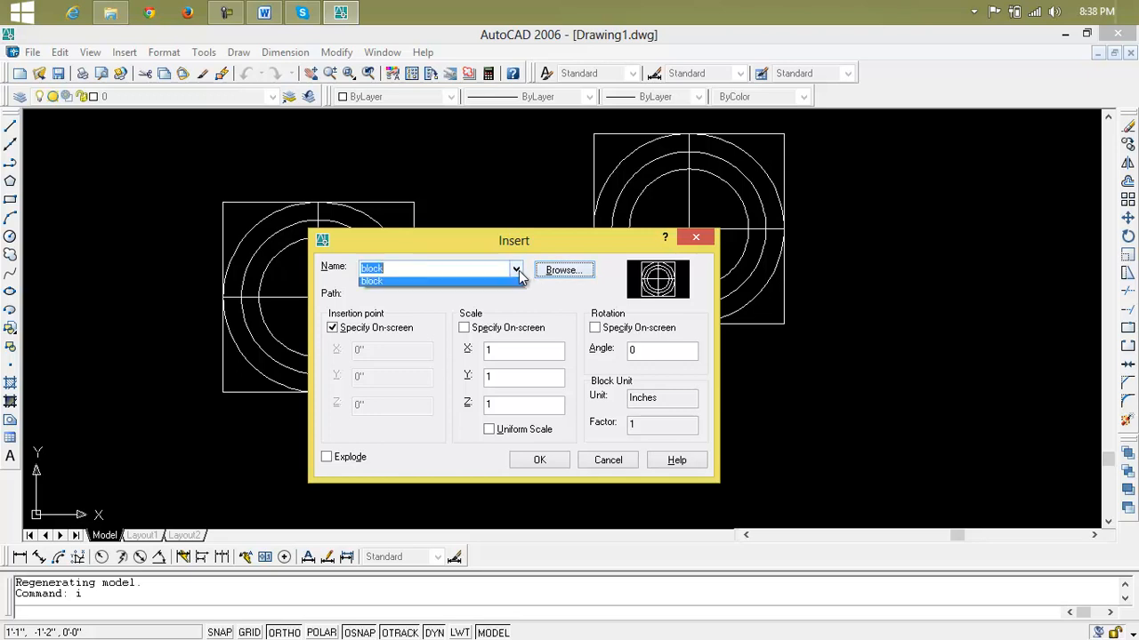
{"action": "left_click", "coordinate": [456, 242]}
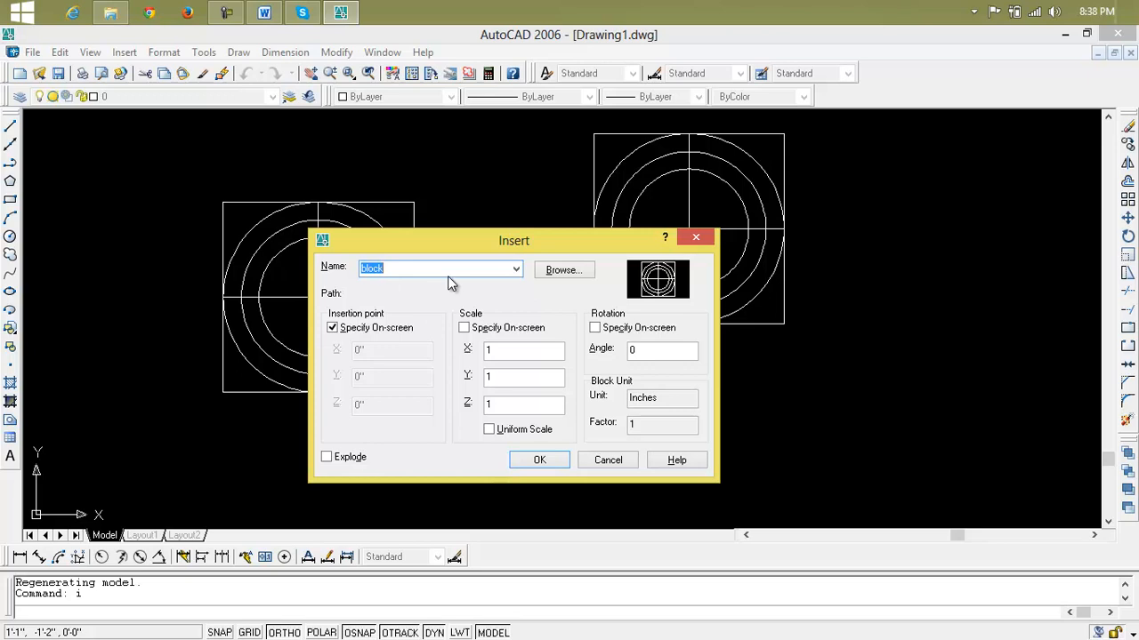
{"action": "left_click", "coordinate": [540, 463]}
{"action": "left_click", "coordinate": [500, 355]}
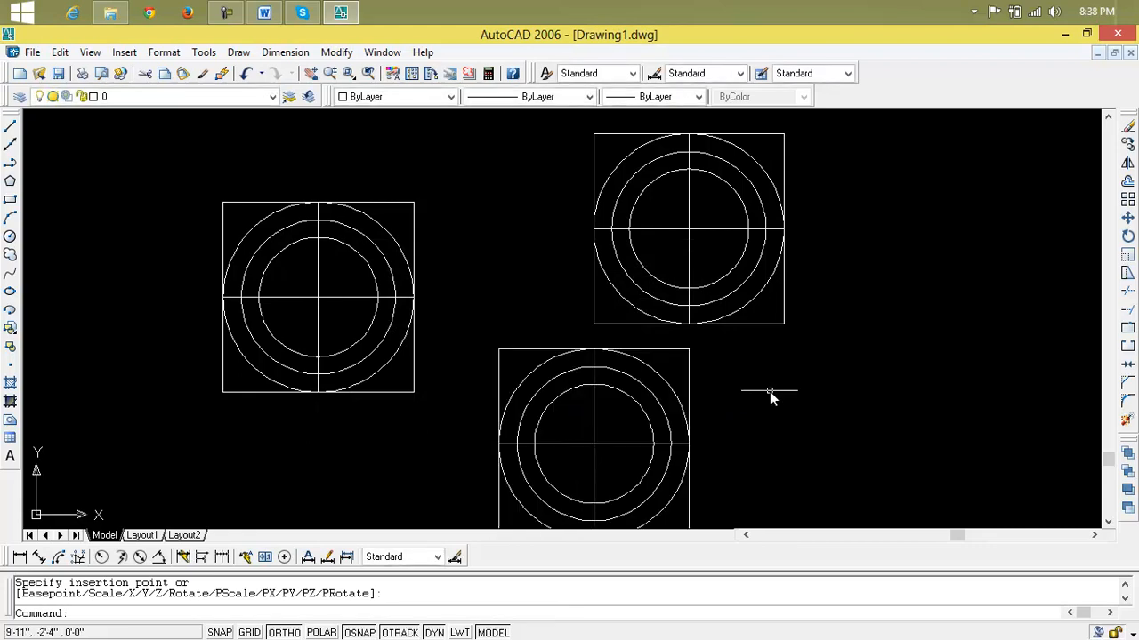
- Select all three figures with a crossing window and erase them from the drawing
{"action": "scroll", "coordinate": [890, 363], "scroll_direction": "down", "scroll_amount": 2}
{"action": "middle_click_drag", "start_coordinate": [889, 369], "coordinate": [712, 316]}
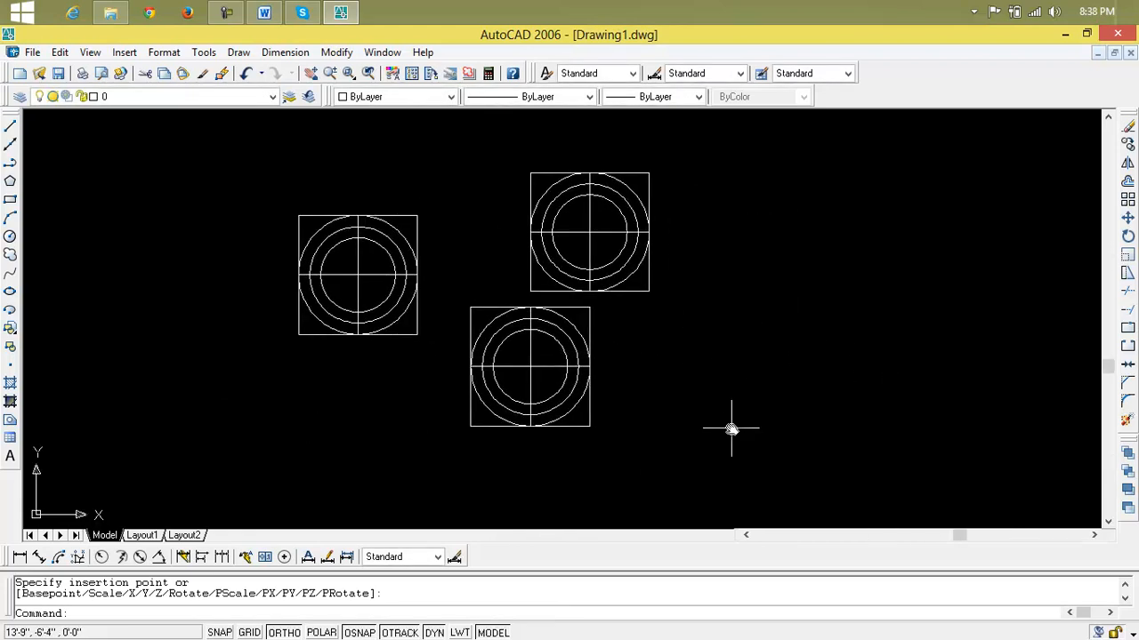
{"action": "left_click", "coordinate": [708, 162]}
{"action": "left_click", "coordinate": [274, 464]}
{"action": "key", "text": "Delete"}
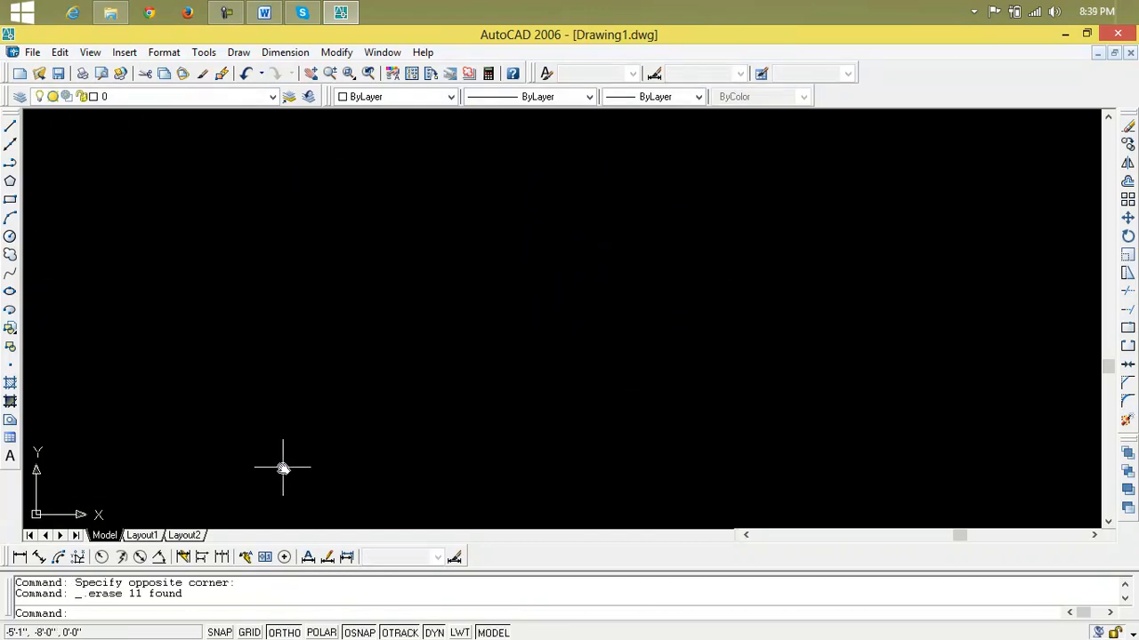
- Insert the block named "block" into the empty drawing with its insertion point at about -7'-3", 2'-7"
{"action": "type", "text": "i"}
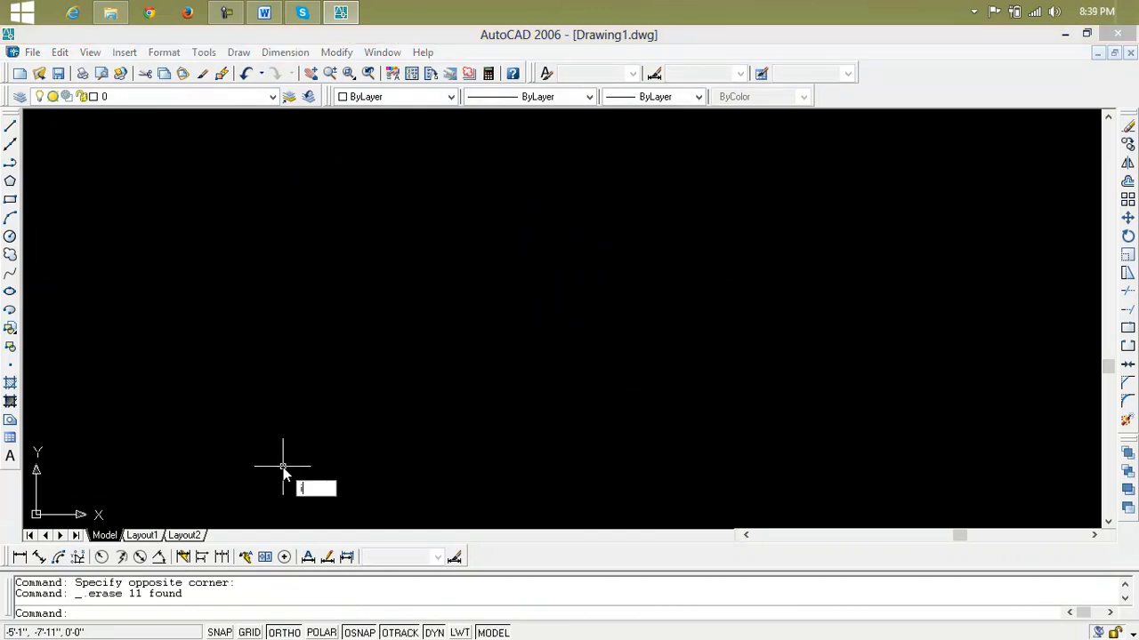
{"action": "key", "text": "Return"}
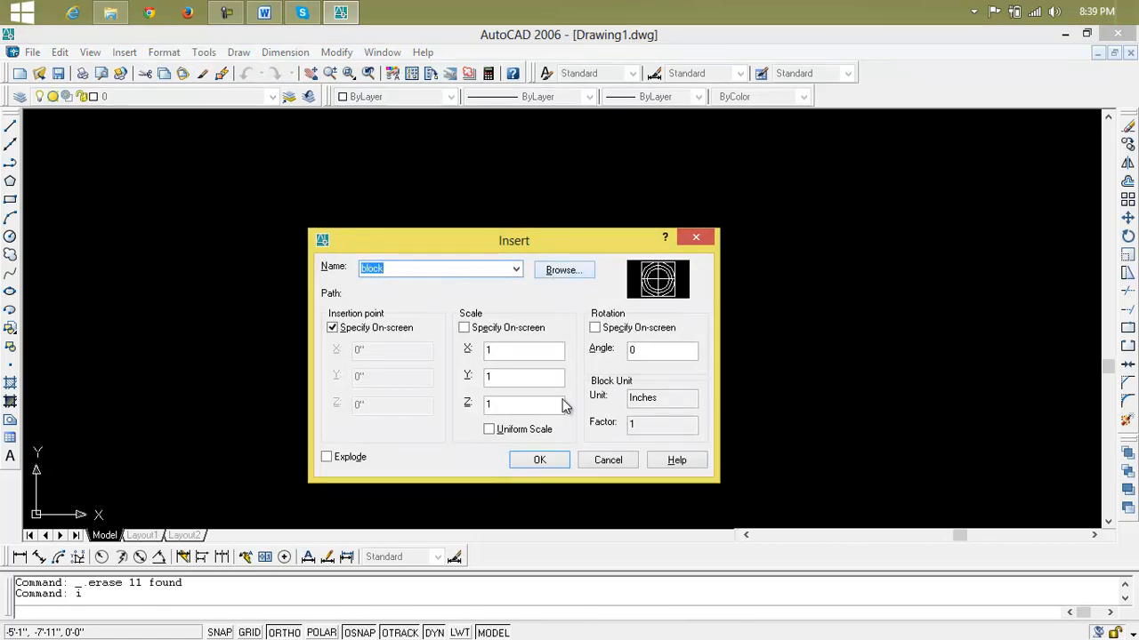
{"action": "left_click", "coordinate": [547, 459]}
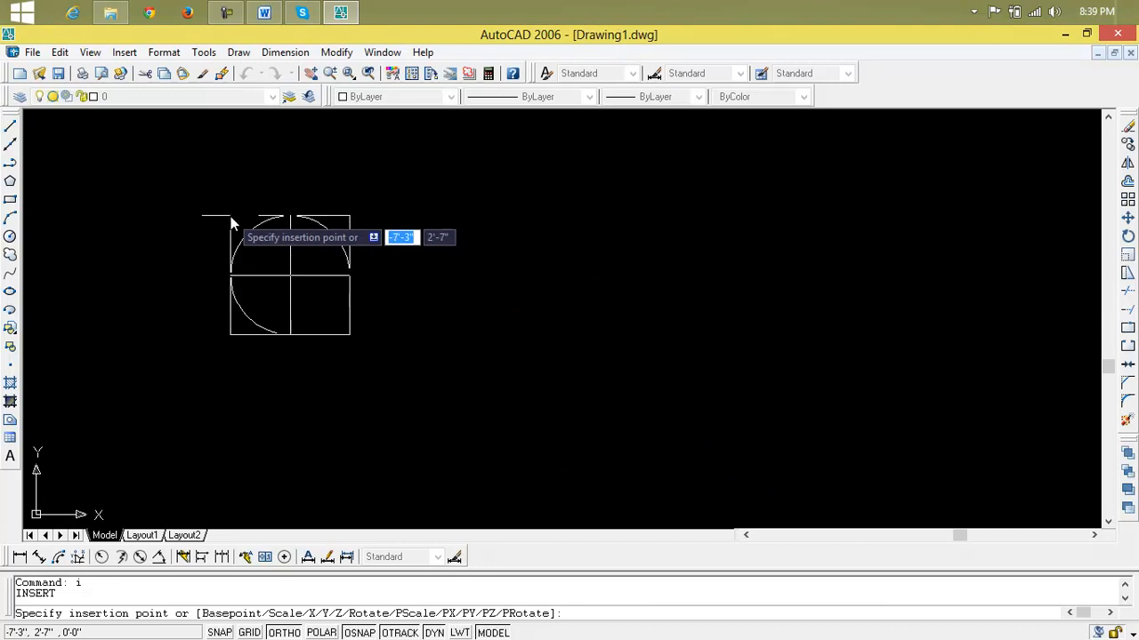
{"action": "left_click", "coordinate": [230, 216]}
- Insert a second instance of the block to the right of the first, nearly level with it
{"action": "type", "text": "i"}
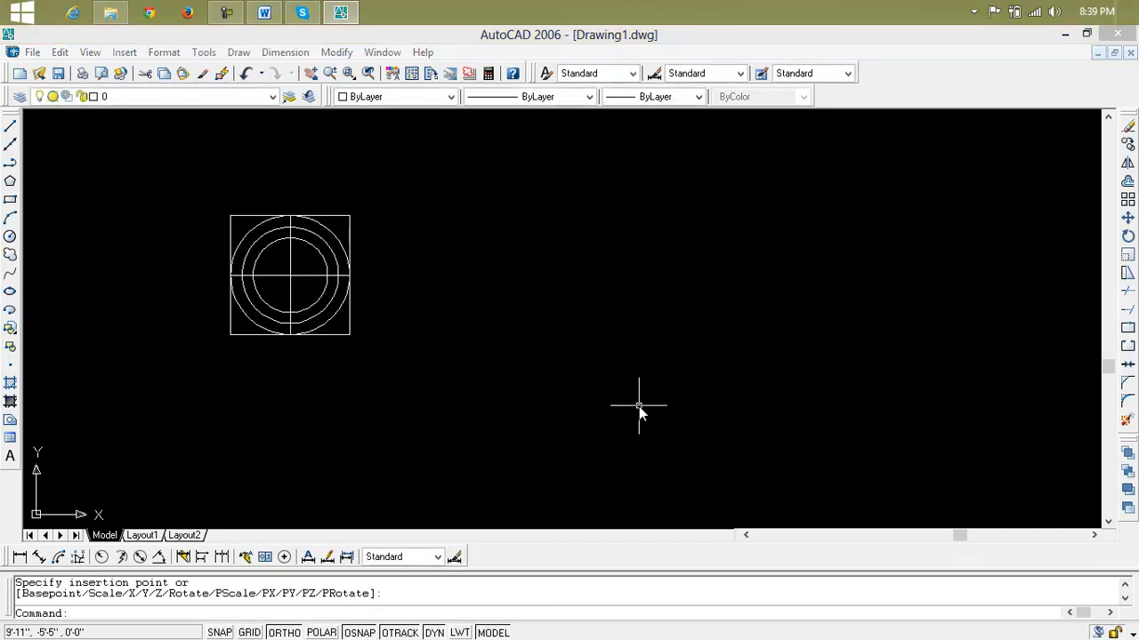
{"action": "key", "text": "Return"}
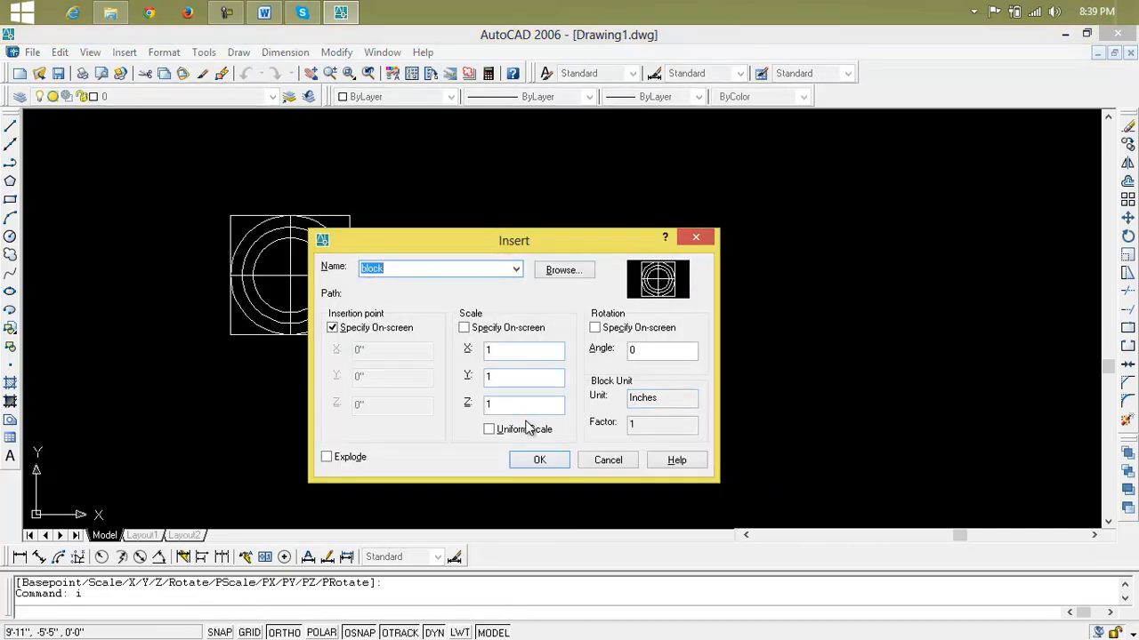
{"action": "left_click", "coordinate": [540, 461]}
{"action": "left_click", "coordinate": [585, 213]}
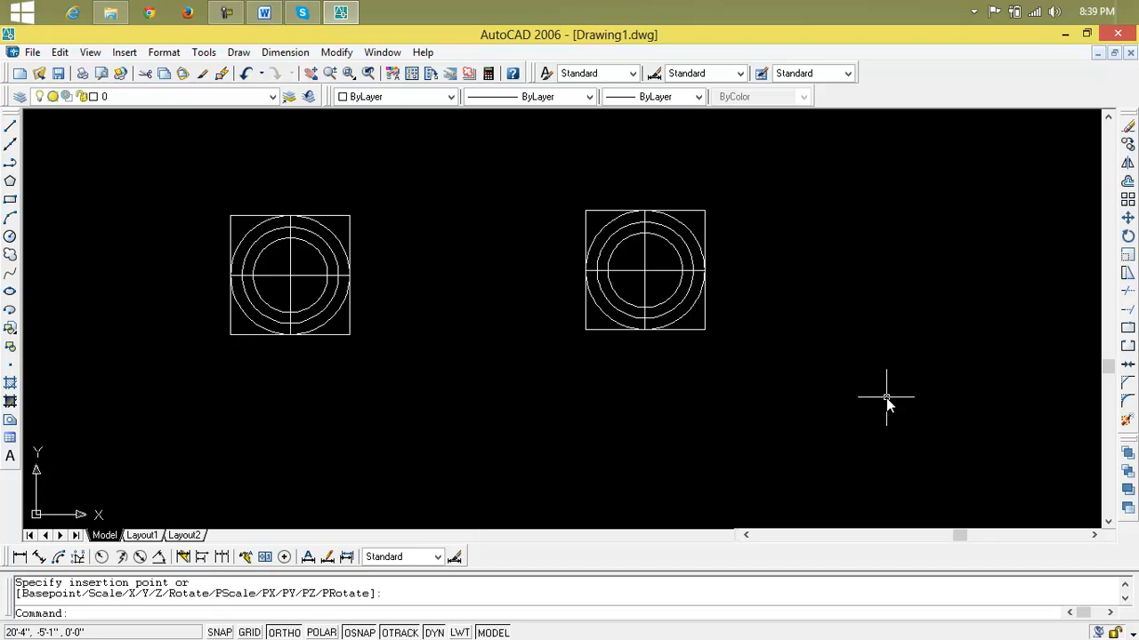
- Insert the block with the Explode option on and scale 1, placing it below and between the two existing instances
{"action": "type", "text": "i"}
{"action": "key", "text": "Return"}
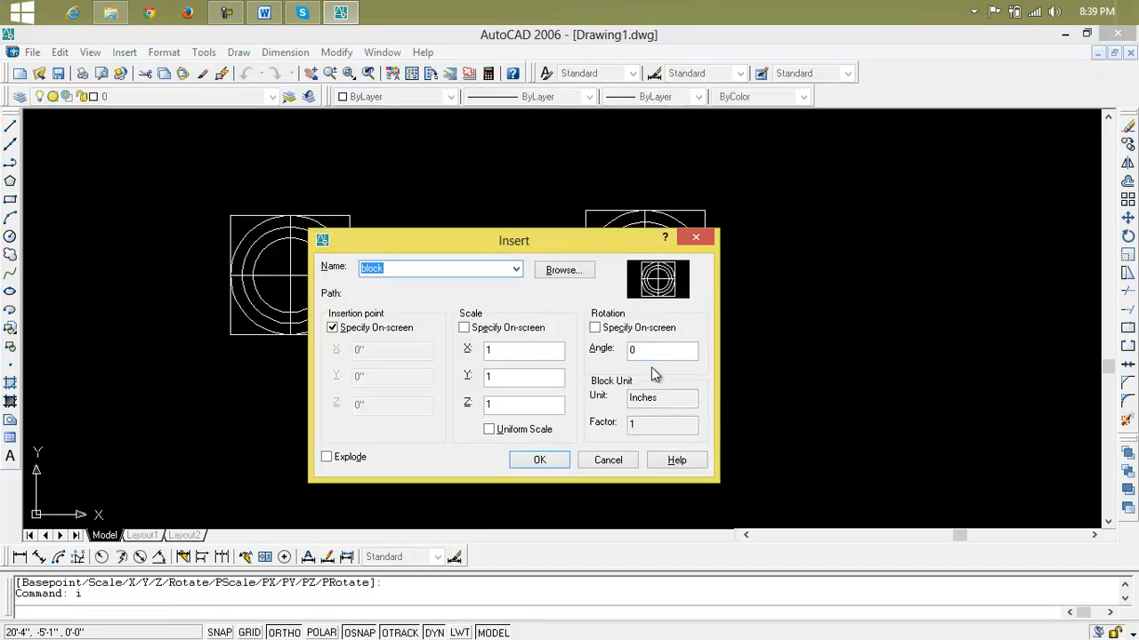
{"action": "left_click", "coordinate": [602, 329]}
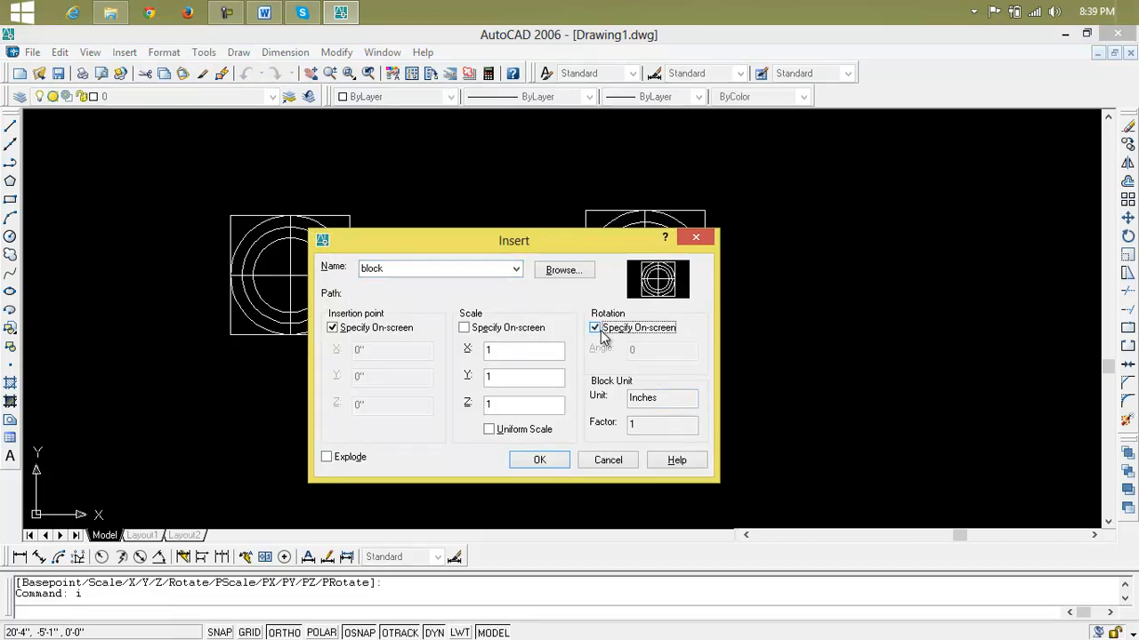
{"action": "left_click", "coordinate": [602, 329]}
{"action": "left_click", "coordinate": [501, 331]}
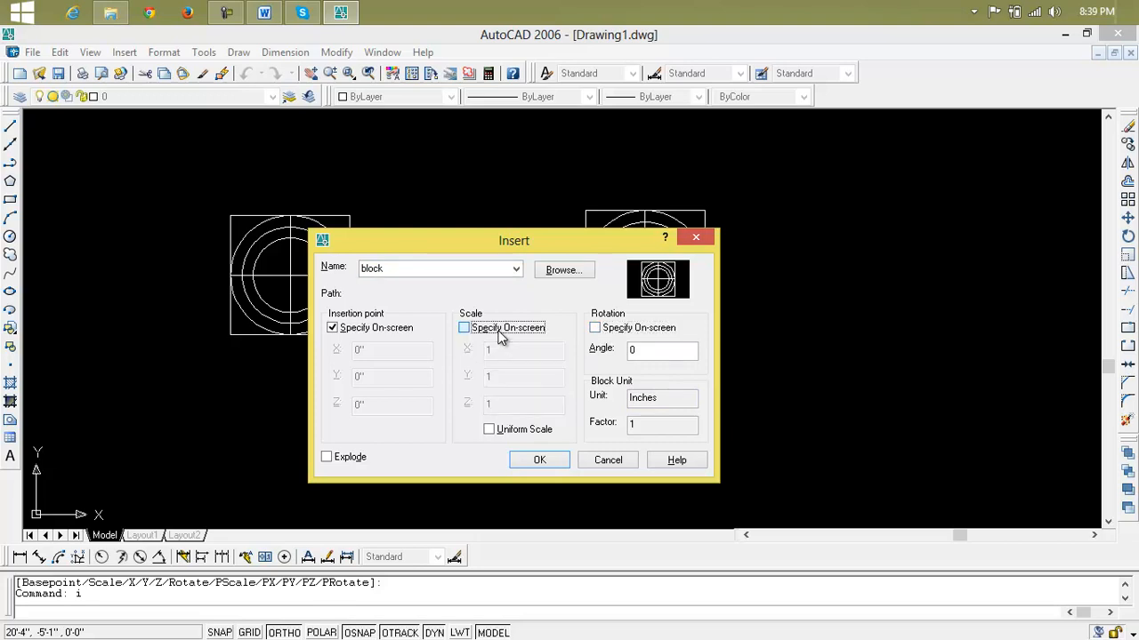
{"action": "left_click", "coordinate": [501, 330]}
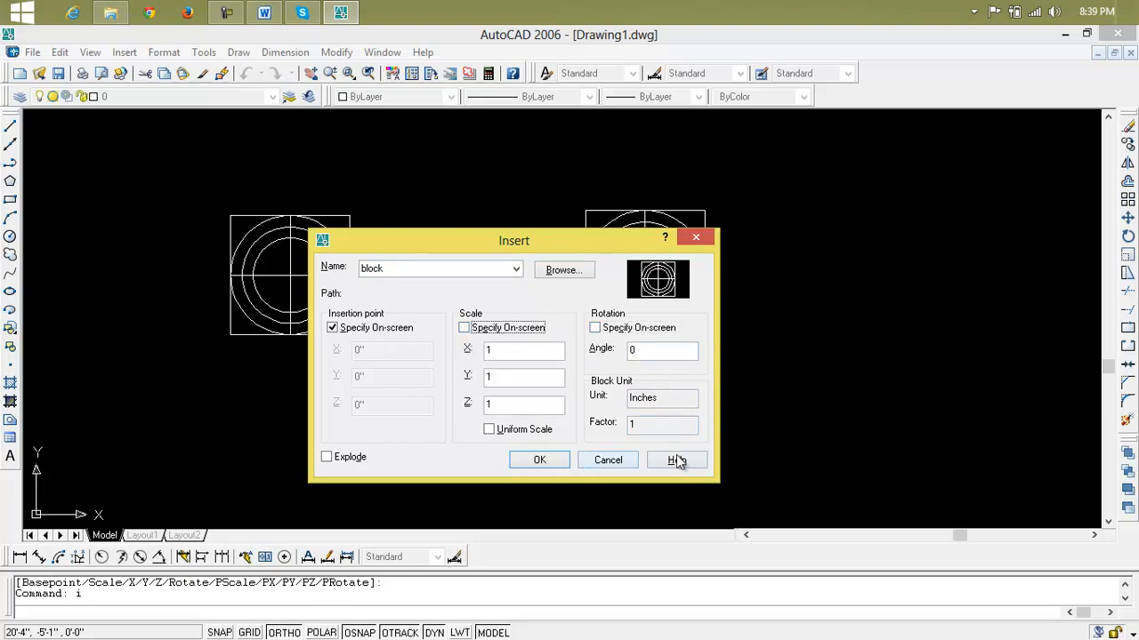
{"action": "left_click", "coordinate": [327, 457]}
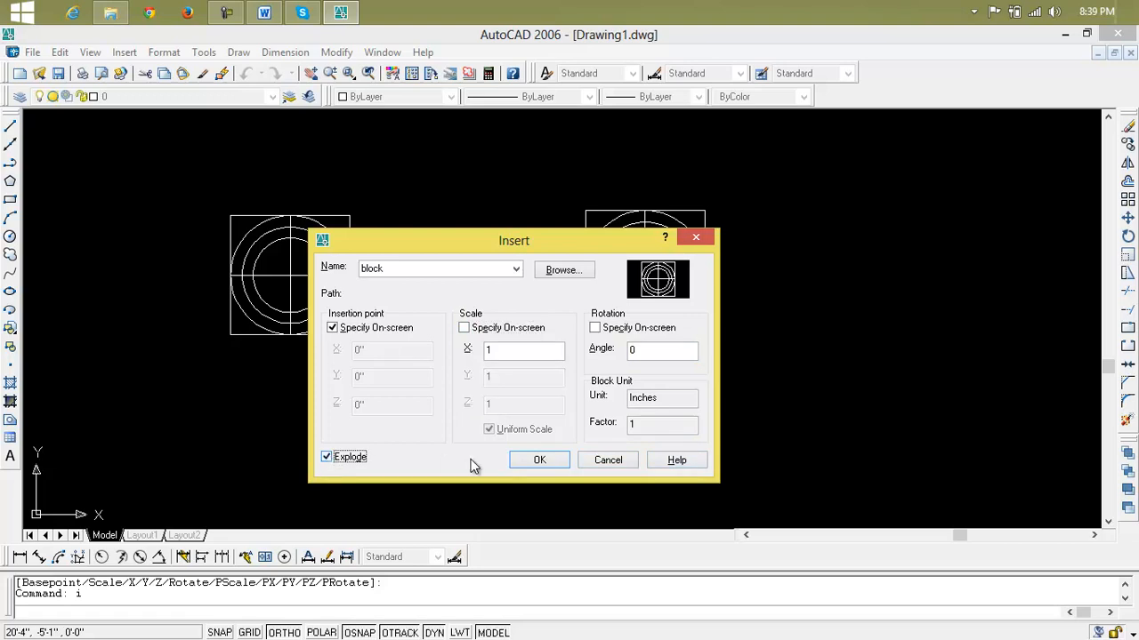
{"action": "left_click", "coordinate": [539, 459]}
{"action": "left_click", "coordinate": [459, 355]}
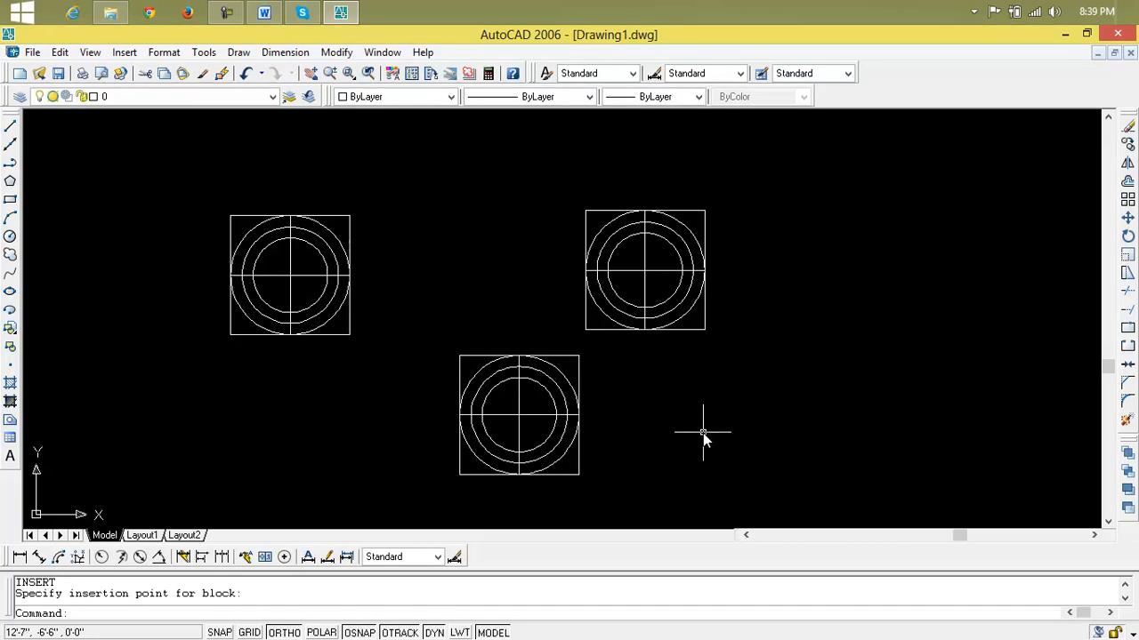
- Insert the block with the Explode option off and uniform scale 1, placing it to the right of the other figures
{"action": "type", "text": "i"}
{"action": "key", "text": "Return"}
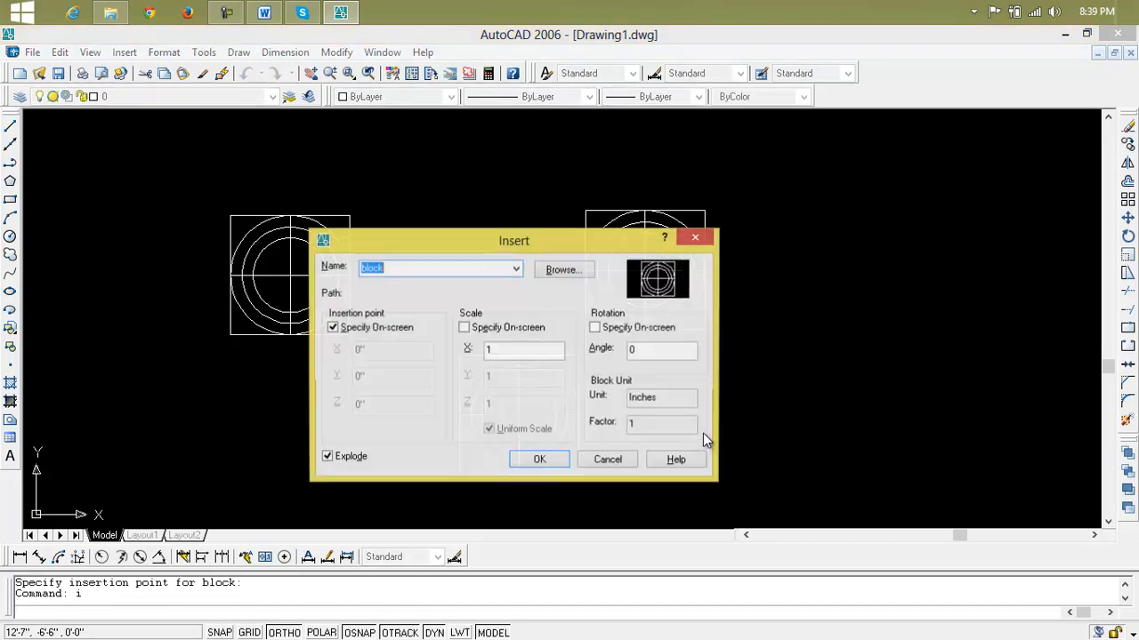
{"action": "left_click", "coordinate": [352, 458]}
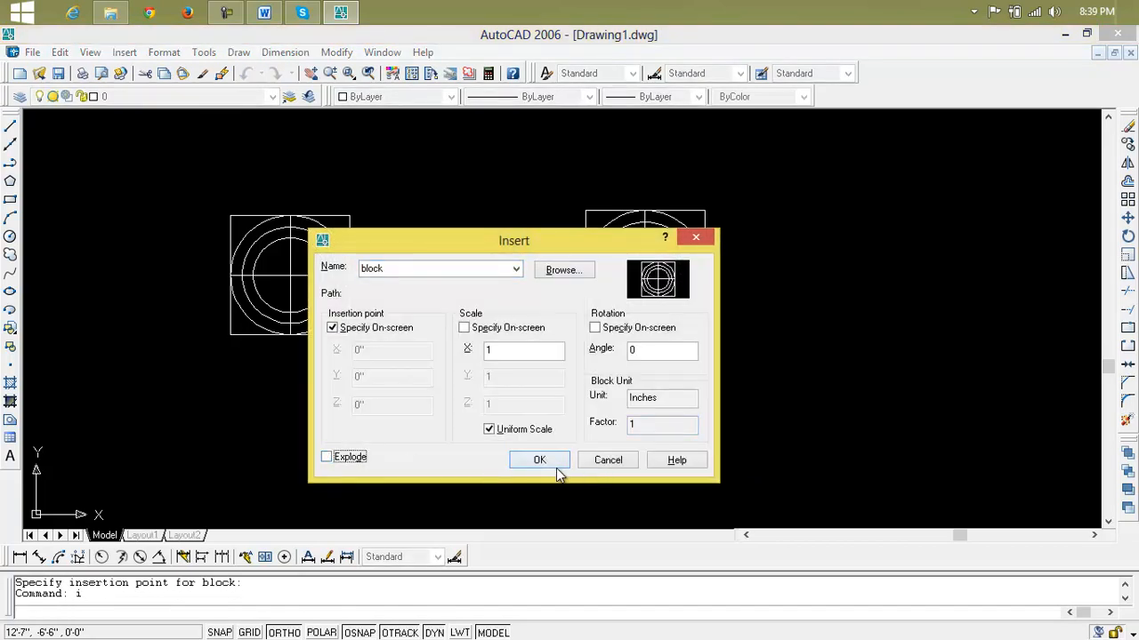
{"action": "left_click", "coordinate": [556, 466]}
{"action": "left_click", "coordinate": [892, 287]}
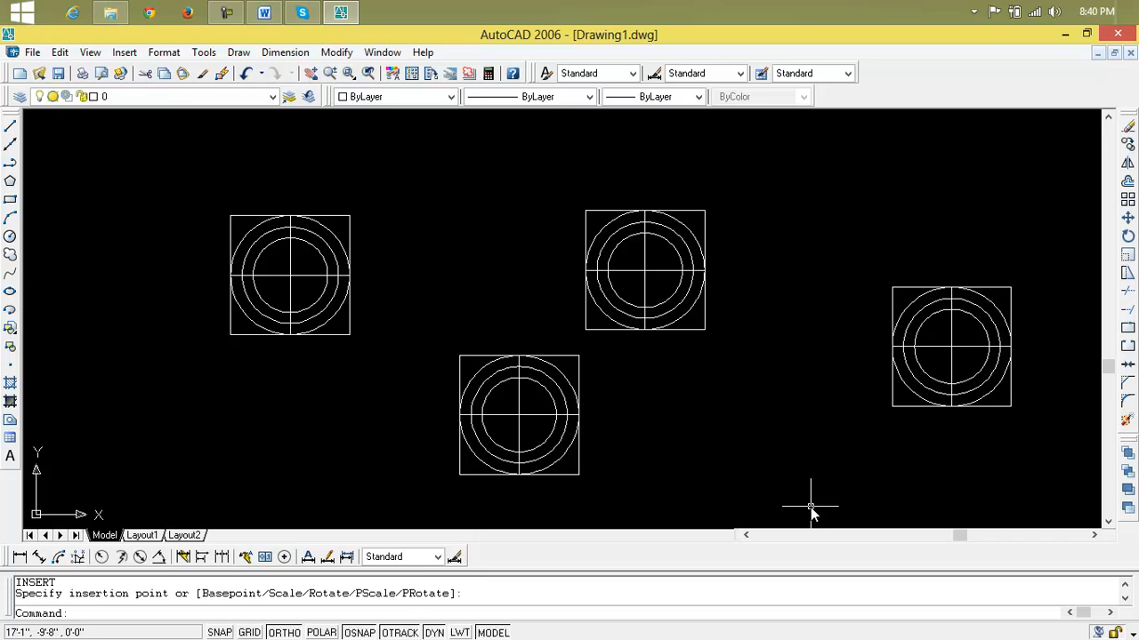
- Select all four figures with a crossing window to compare their grips, and erase them
{"action": "left_click", "coordinate": [1052, 267]}
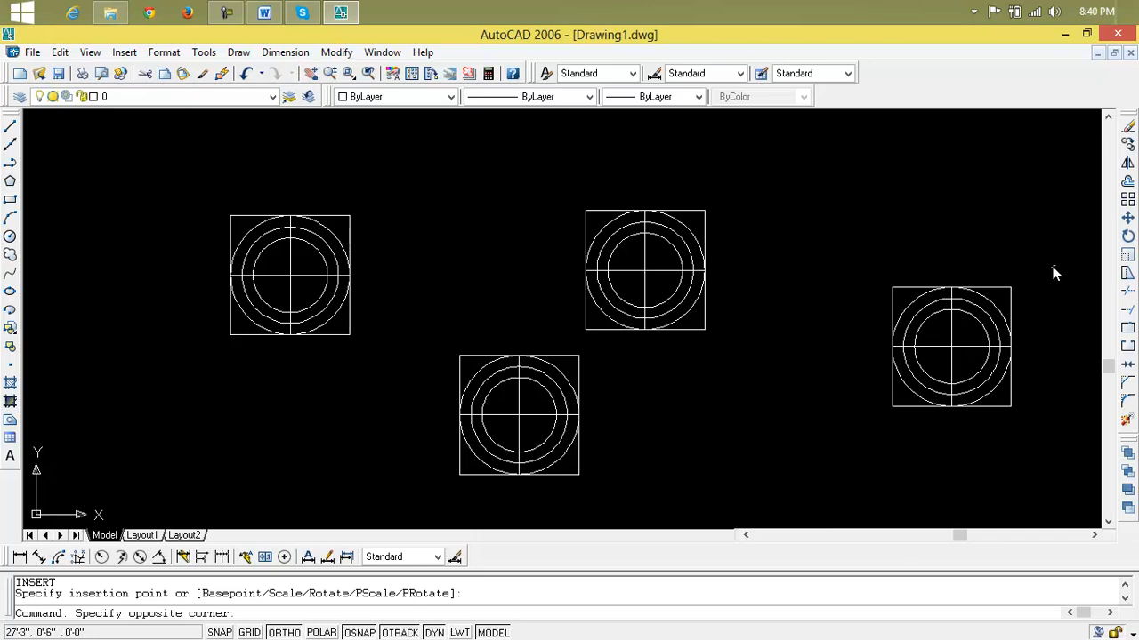
{"action": "left_click", "coordinate": [292, 509]}
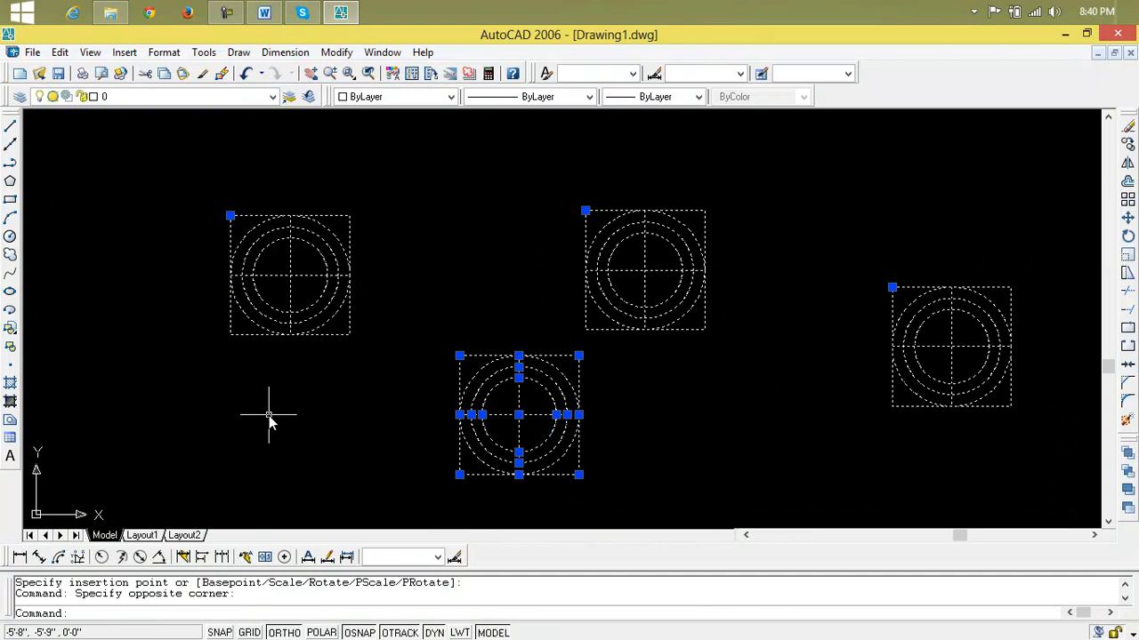
{"action": "key", "text": "Delete"}
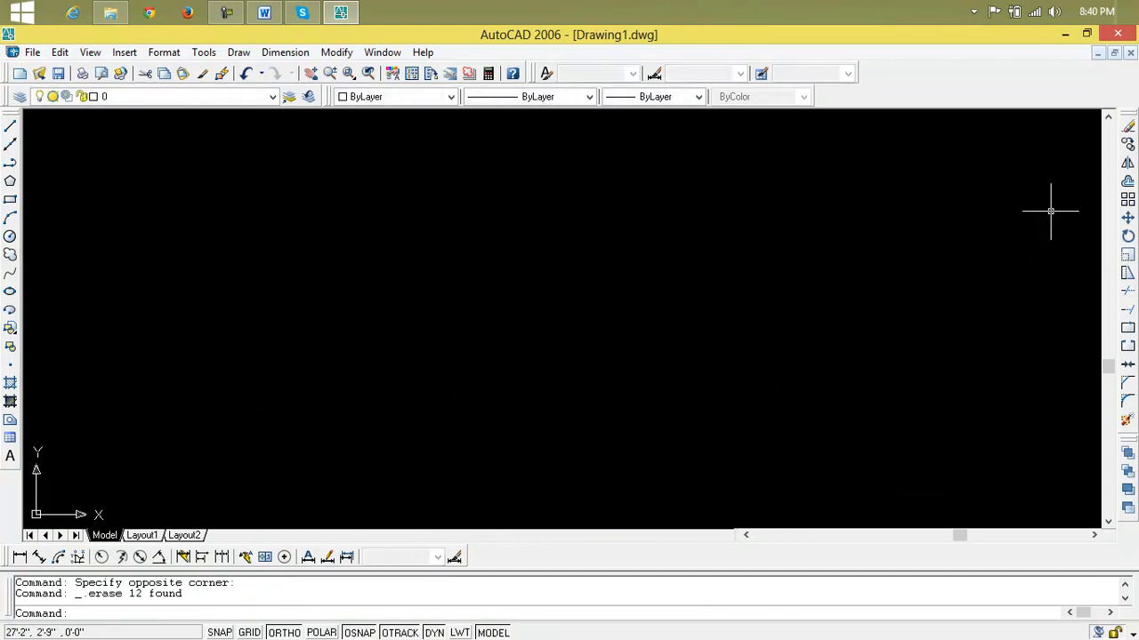